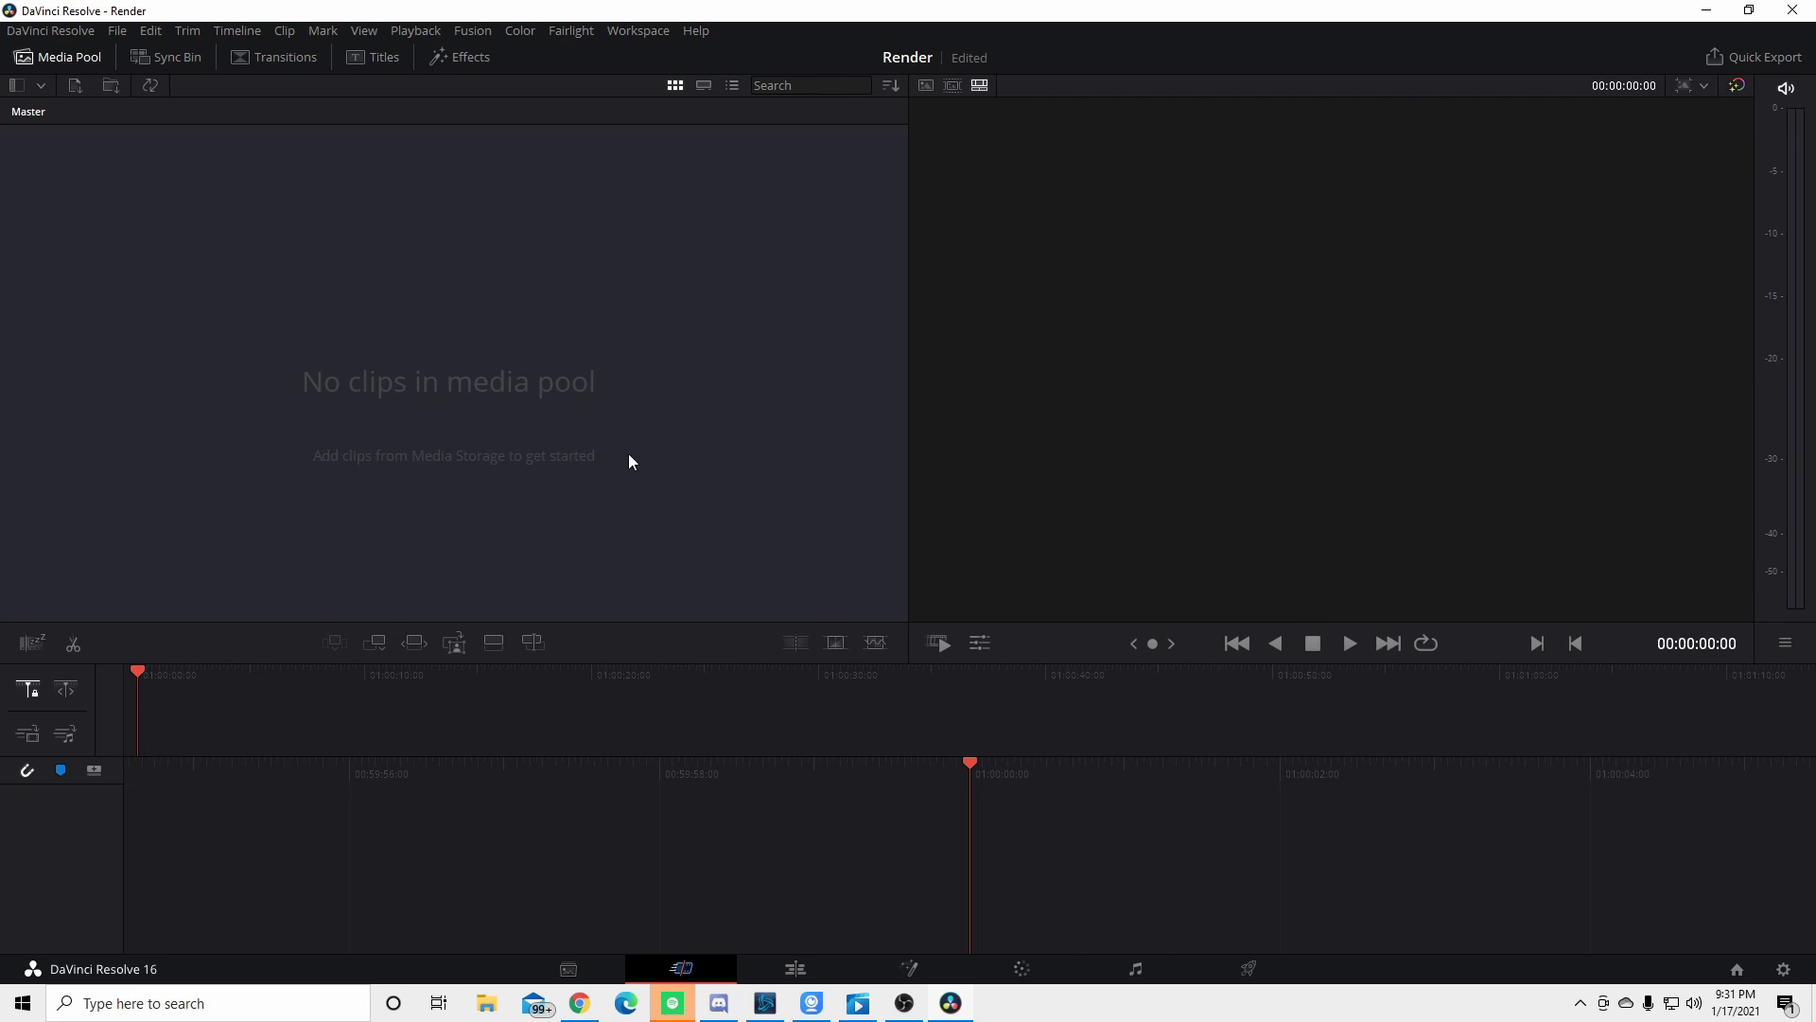
# Look over the Edit and Deliver pages, and return to the Cut page
pyautogui.click(796, 962)
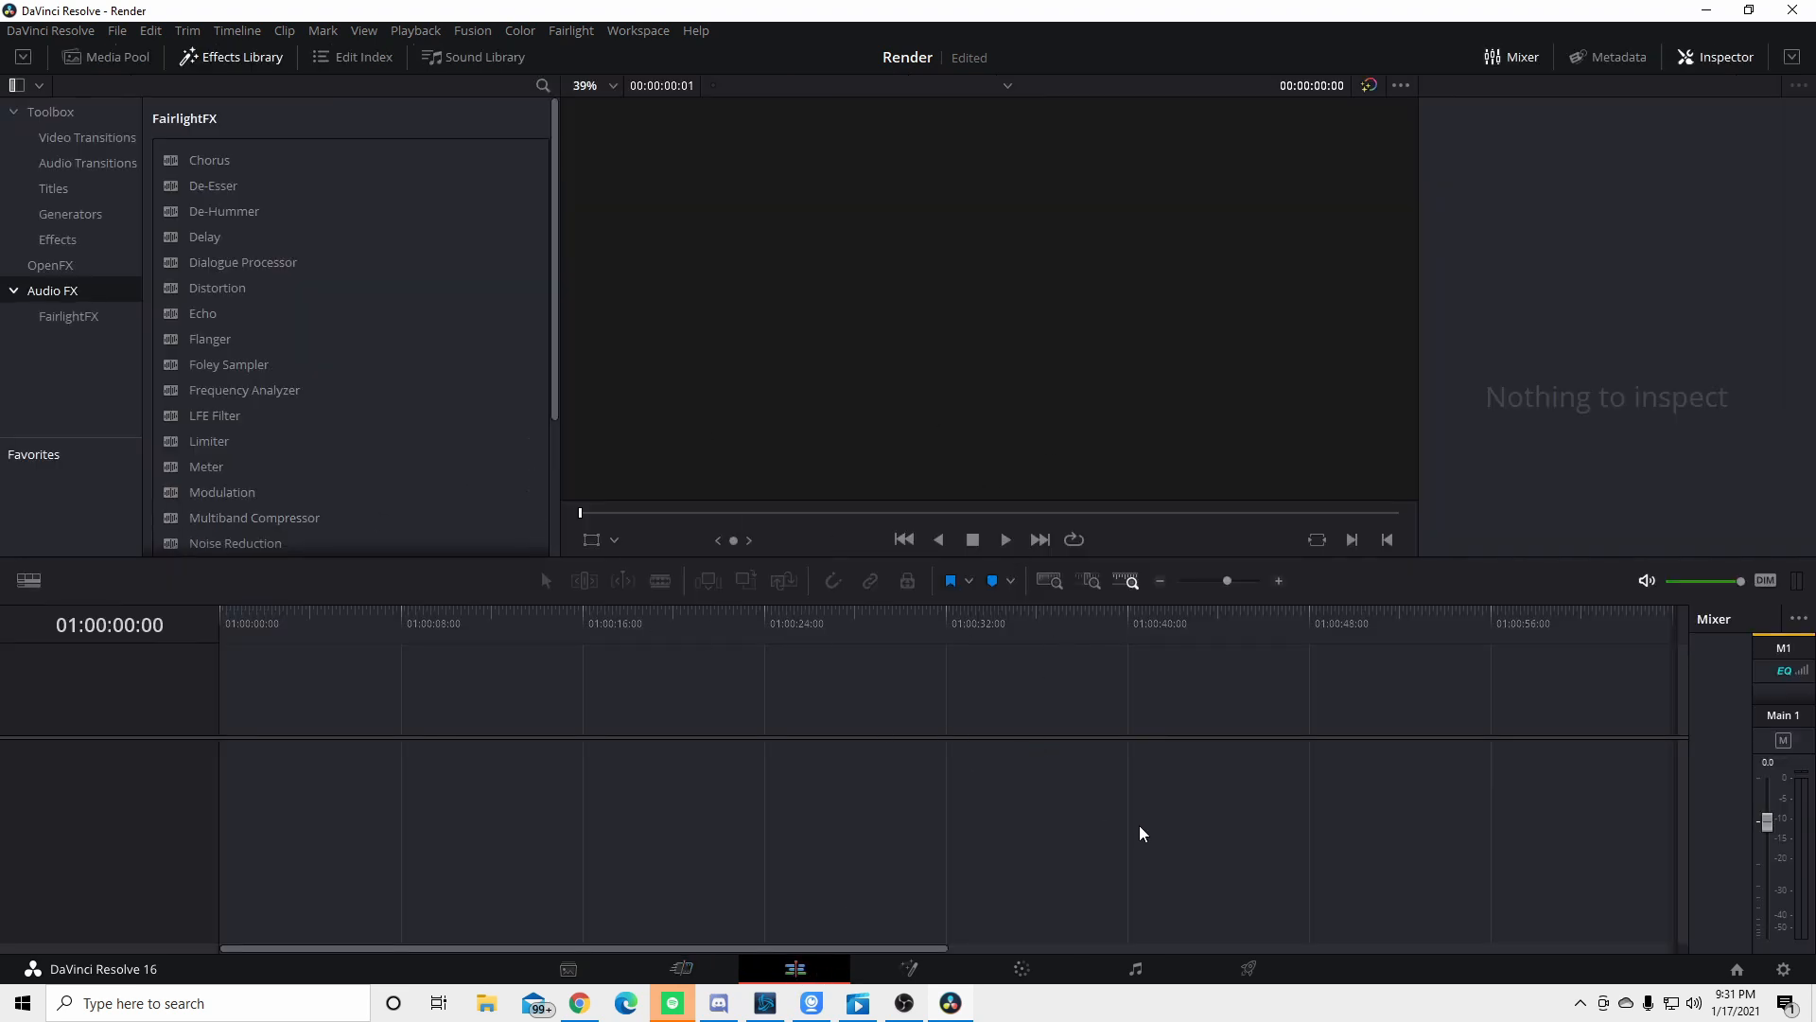
pyautogui.click(1265, 977)
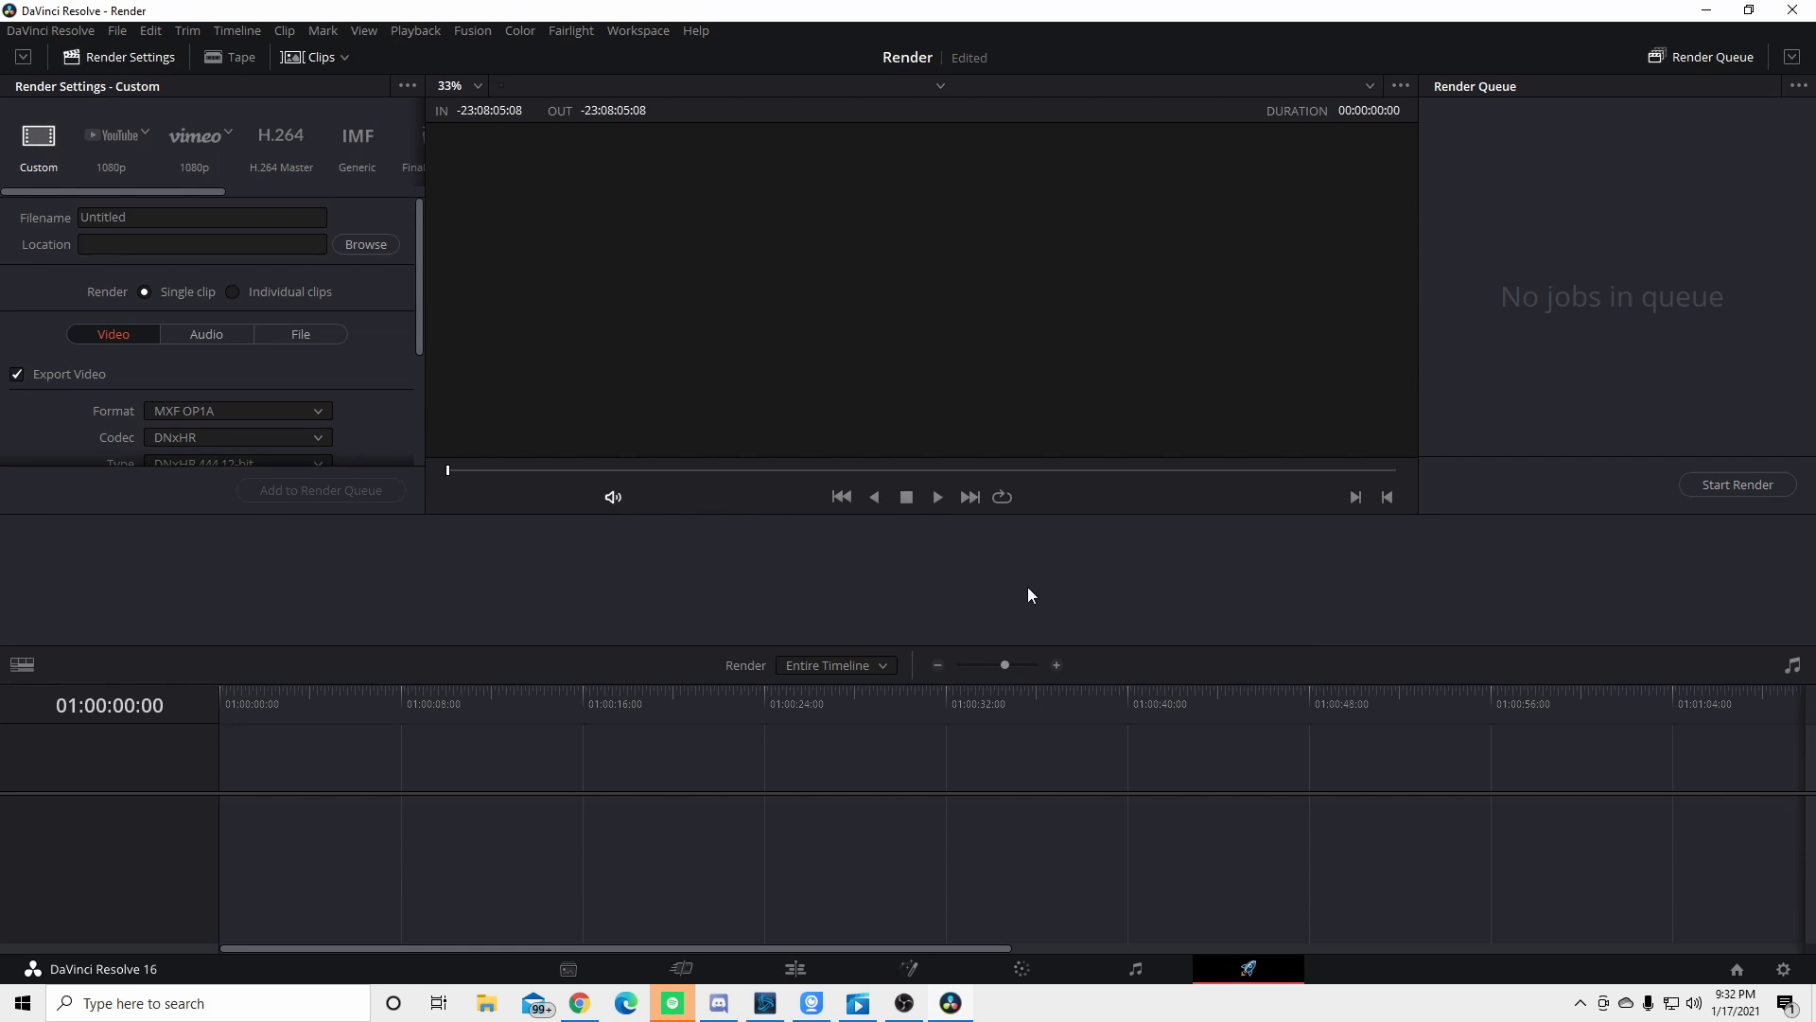
pyautogui.click(690, 968)
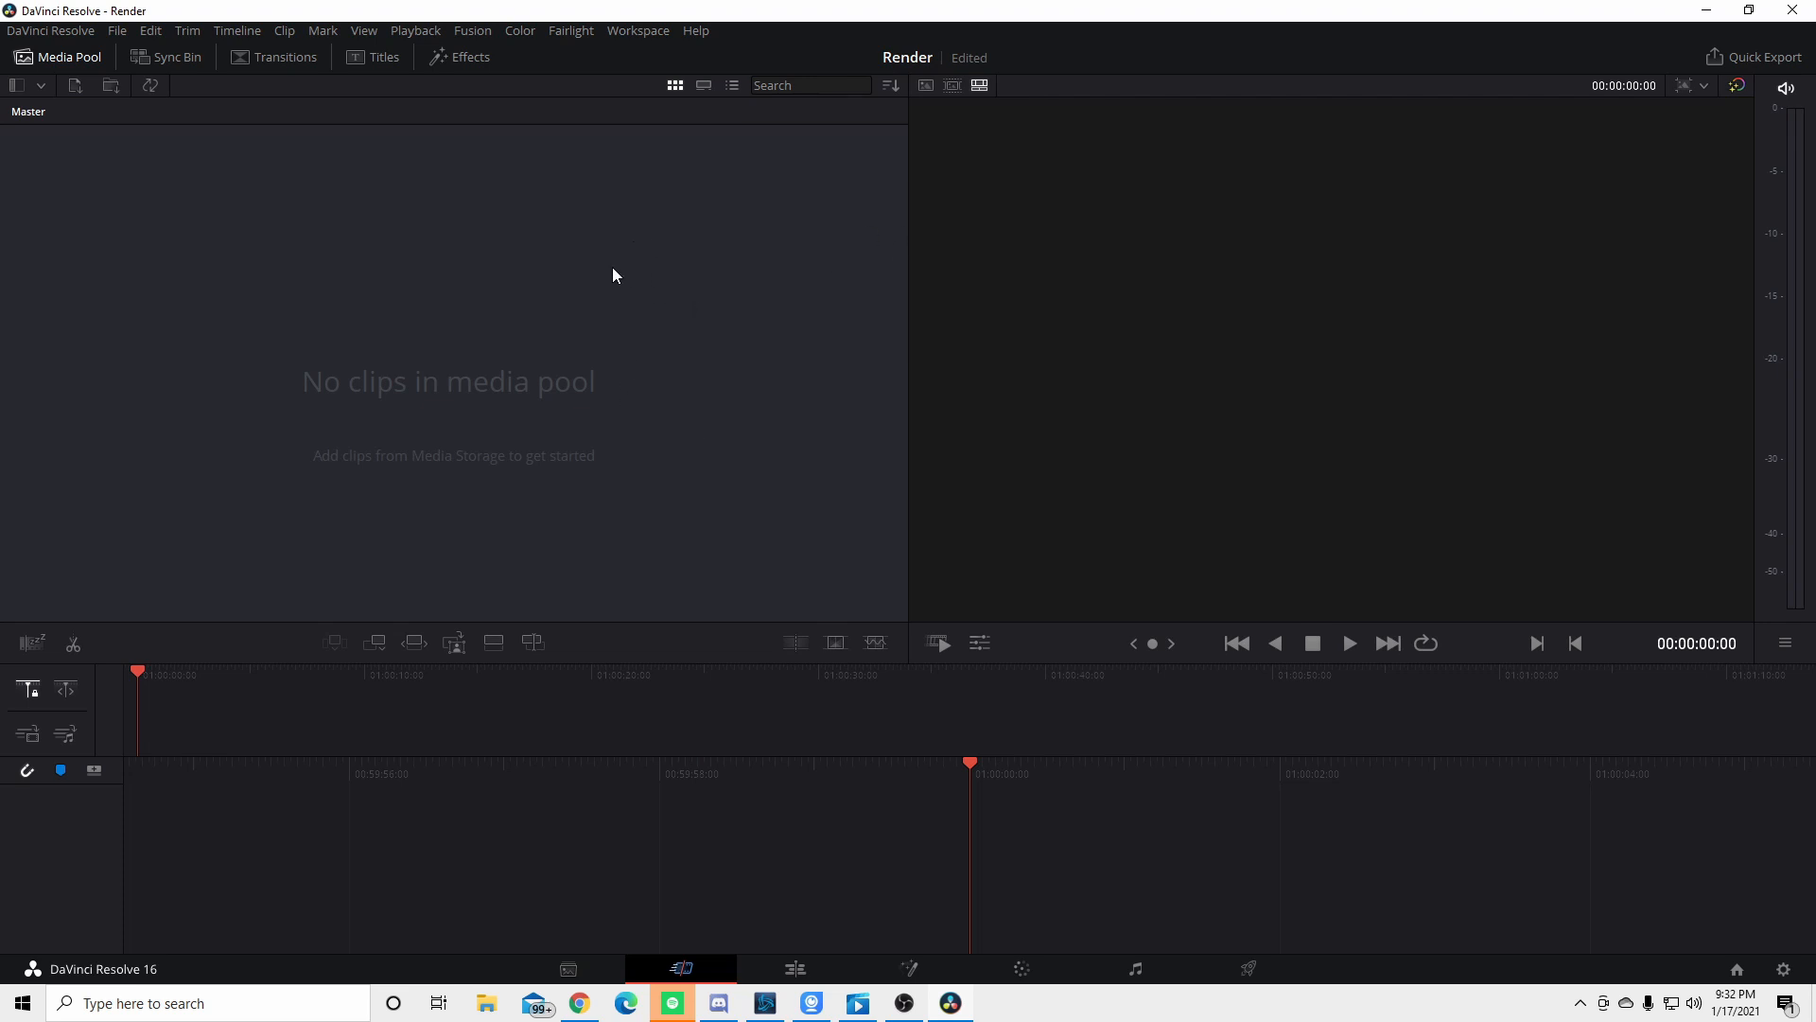
# Import both Call of Duty clips from the gulgat fists folder, changing the timeline frame rate and video format to match them
pyautogui.rightClick(445, 296)
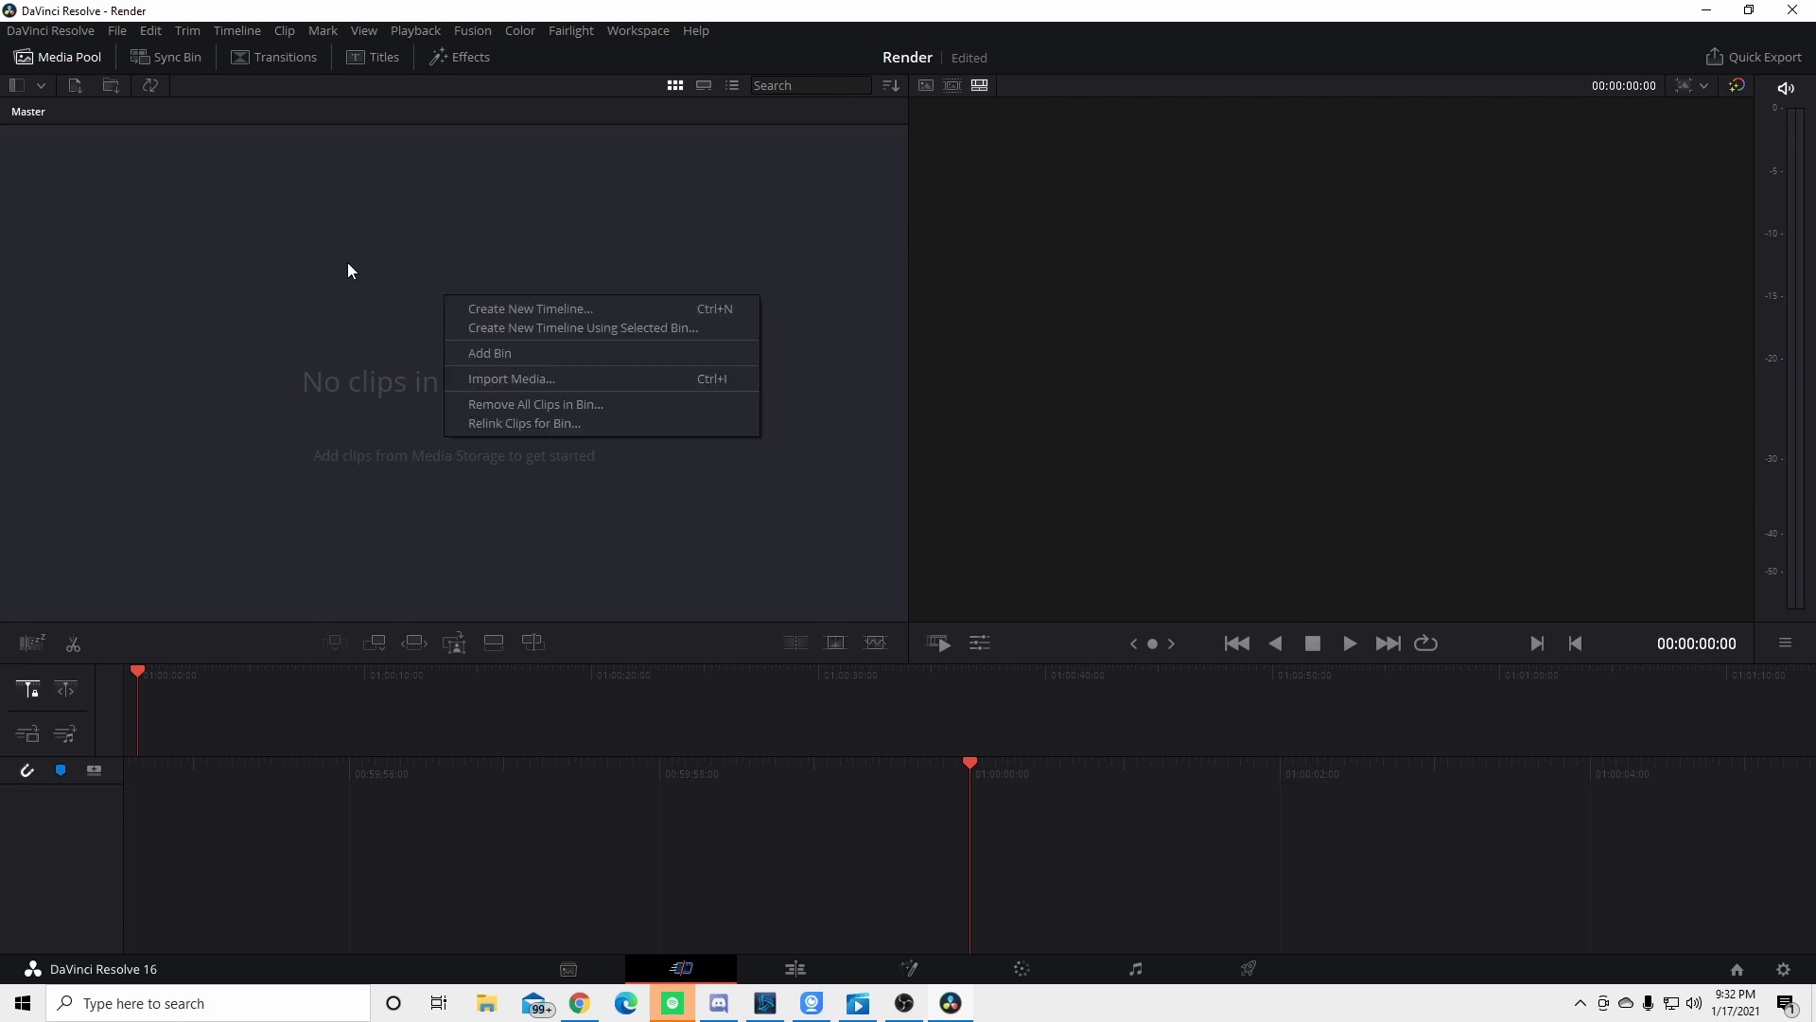
pyautogui.click(551, 382)
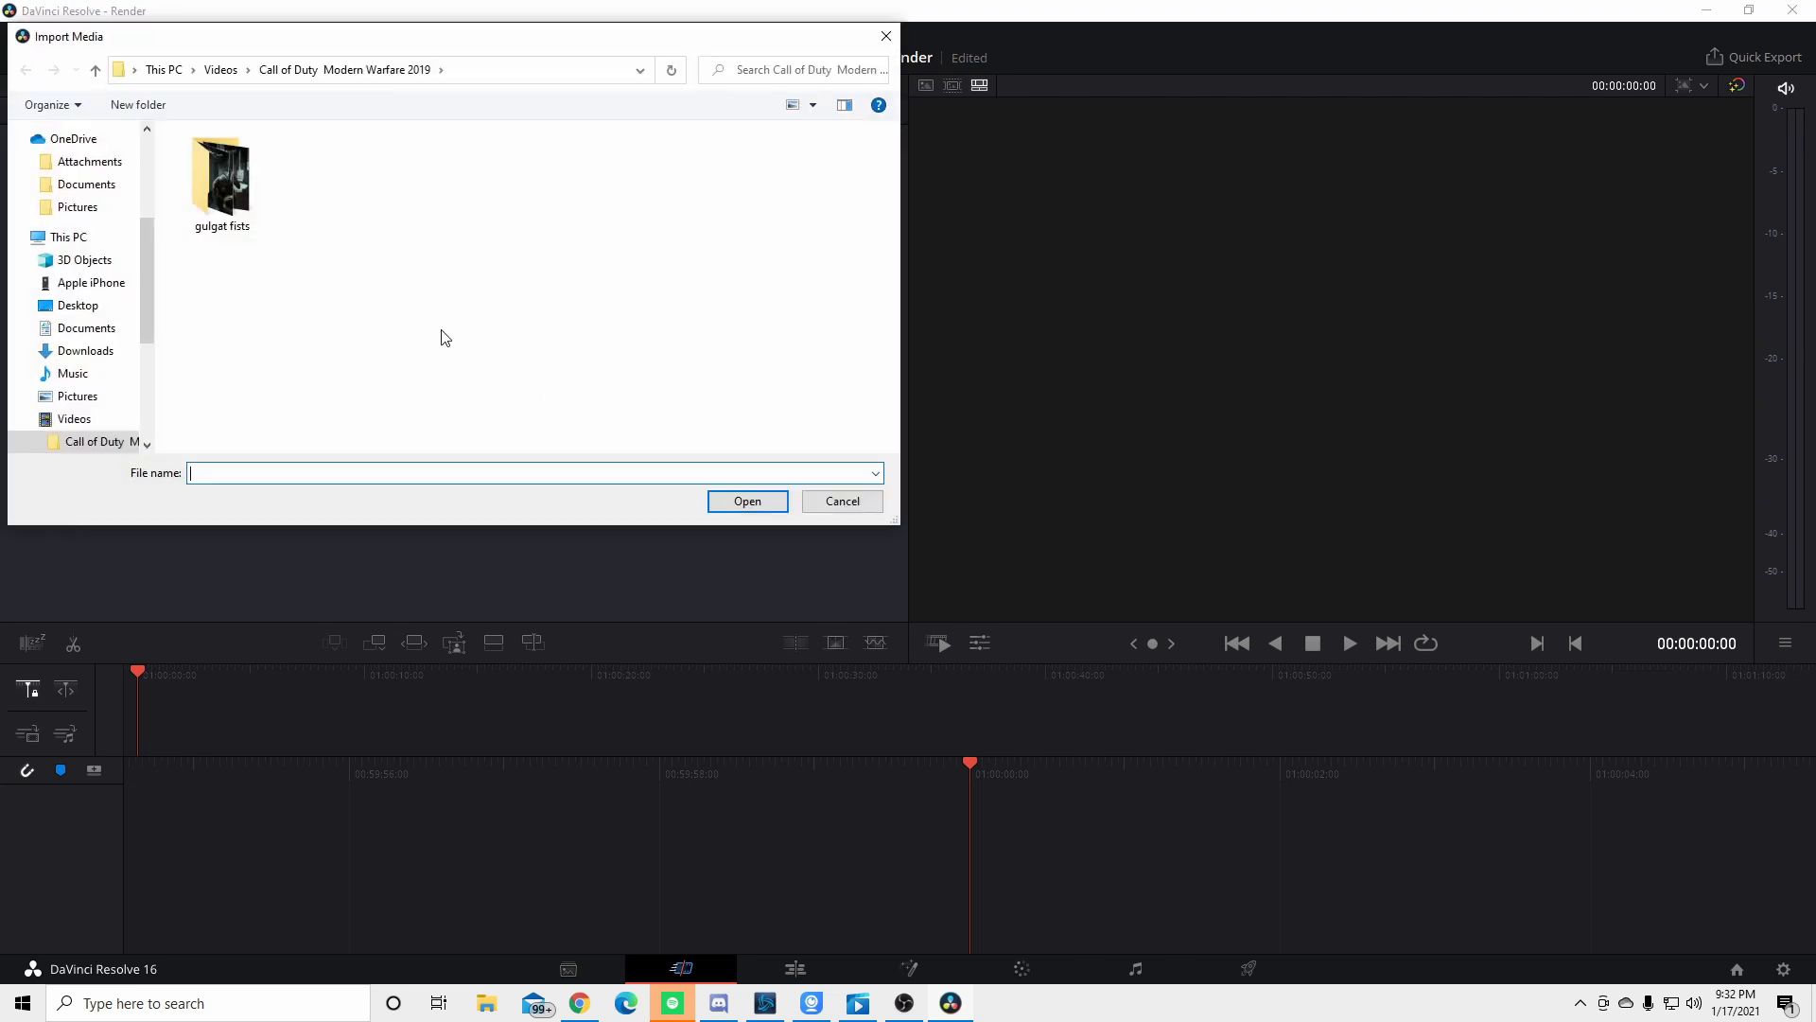
pyautogui.click(235, 203)
pyautogui.doubleClick(235, 202)
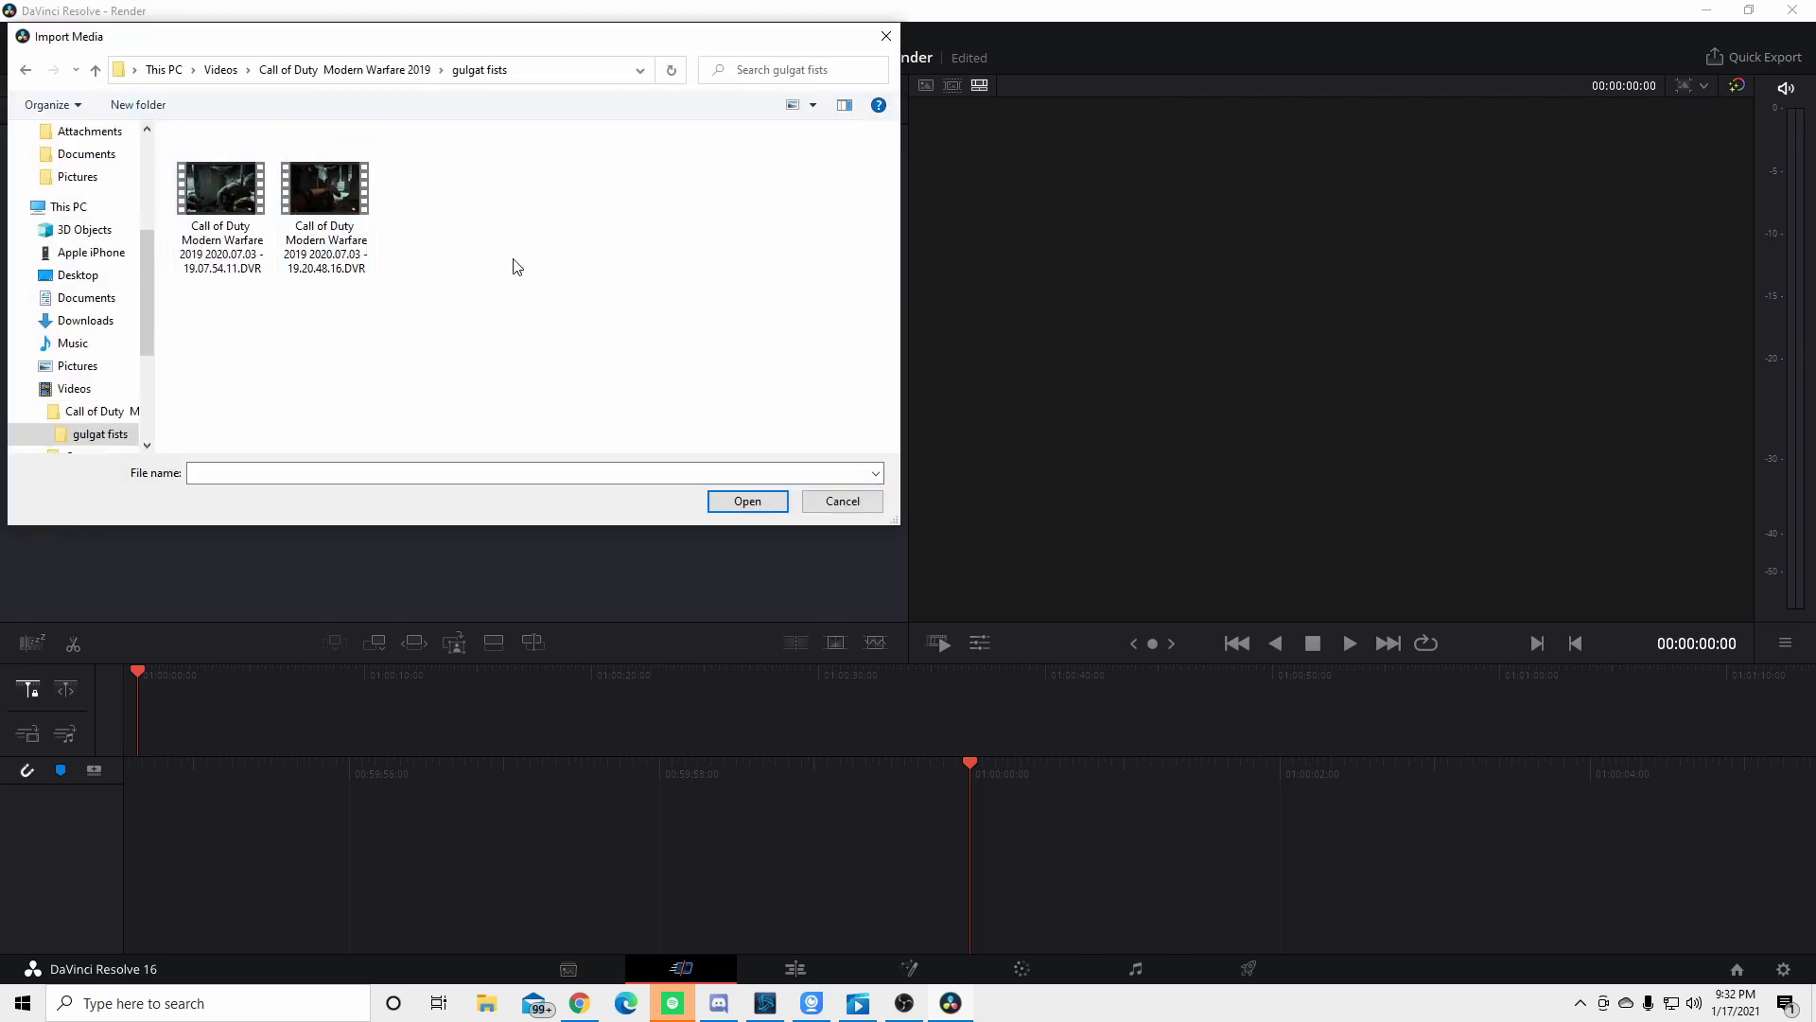
pyautogui.moveTo(515, 268); pyautogui.dragTo(229, 203)
pyautogui.click(772, 501)
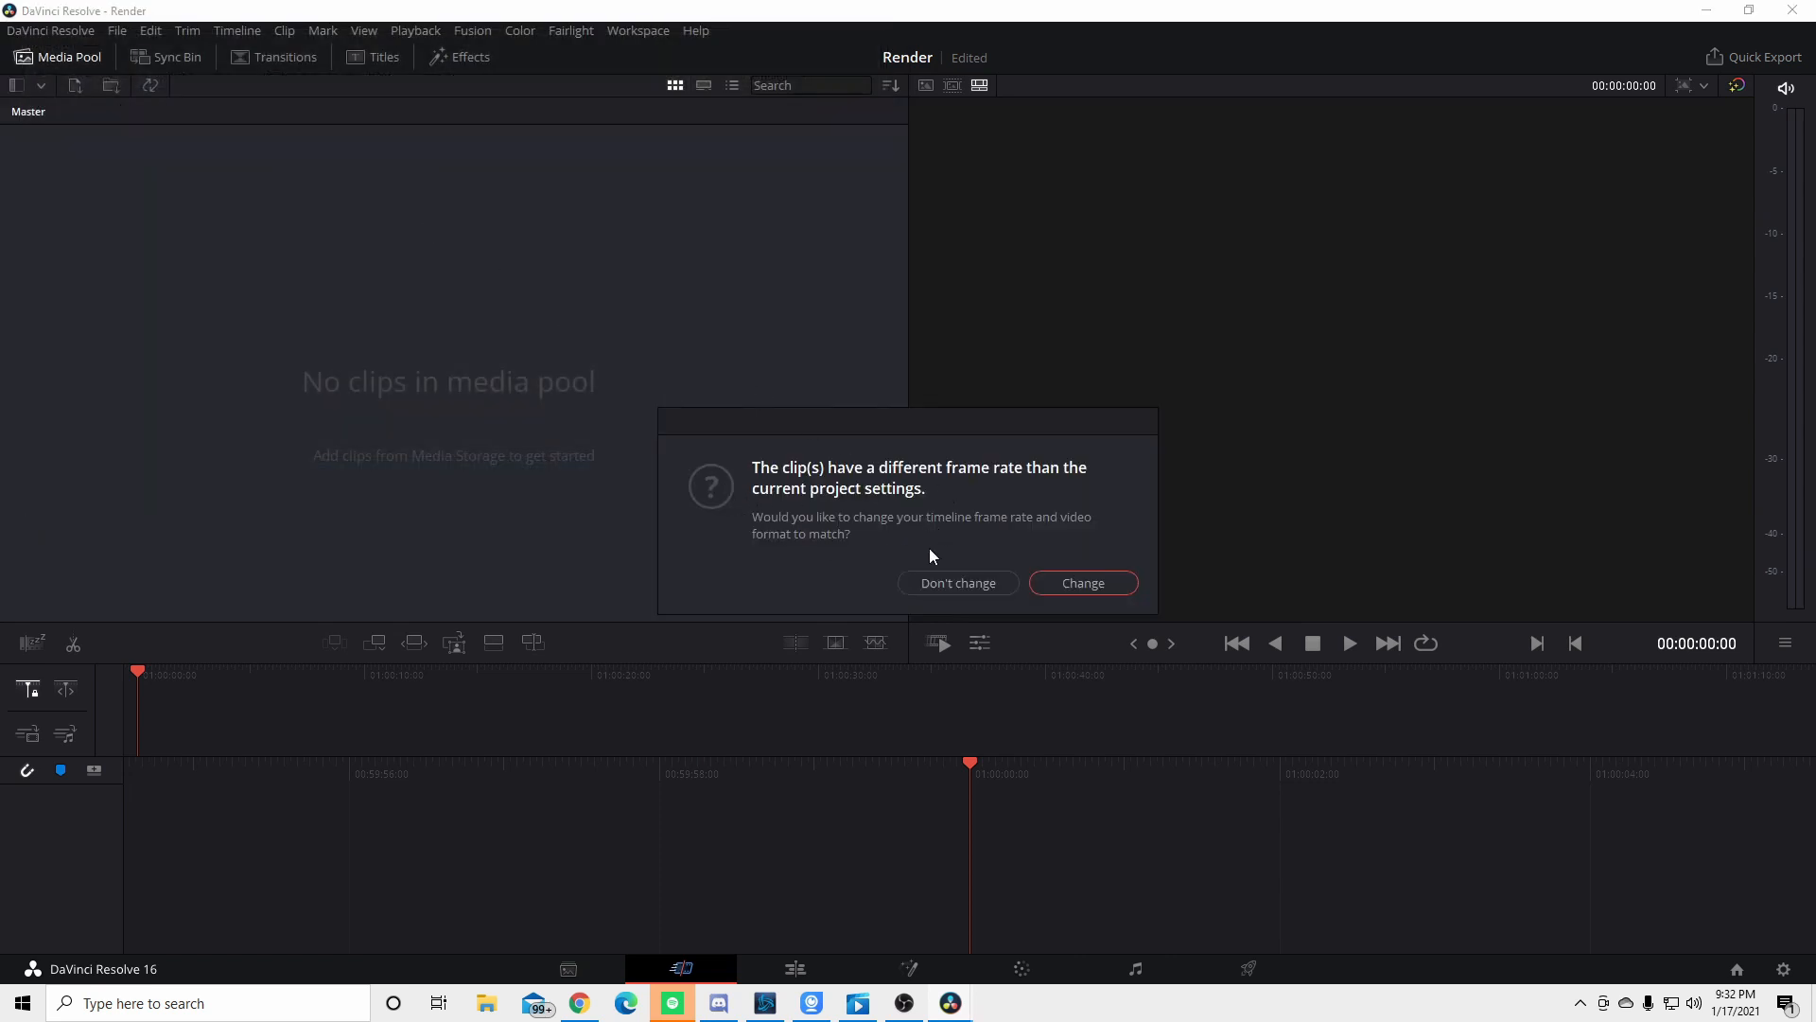
pyautogui.click(1087, 581)
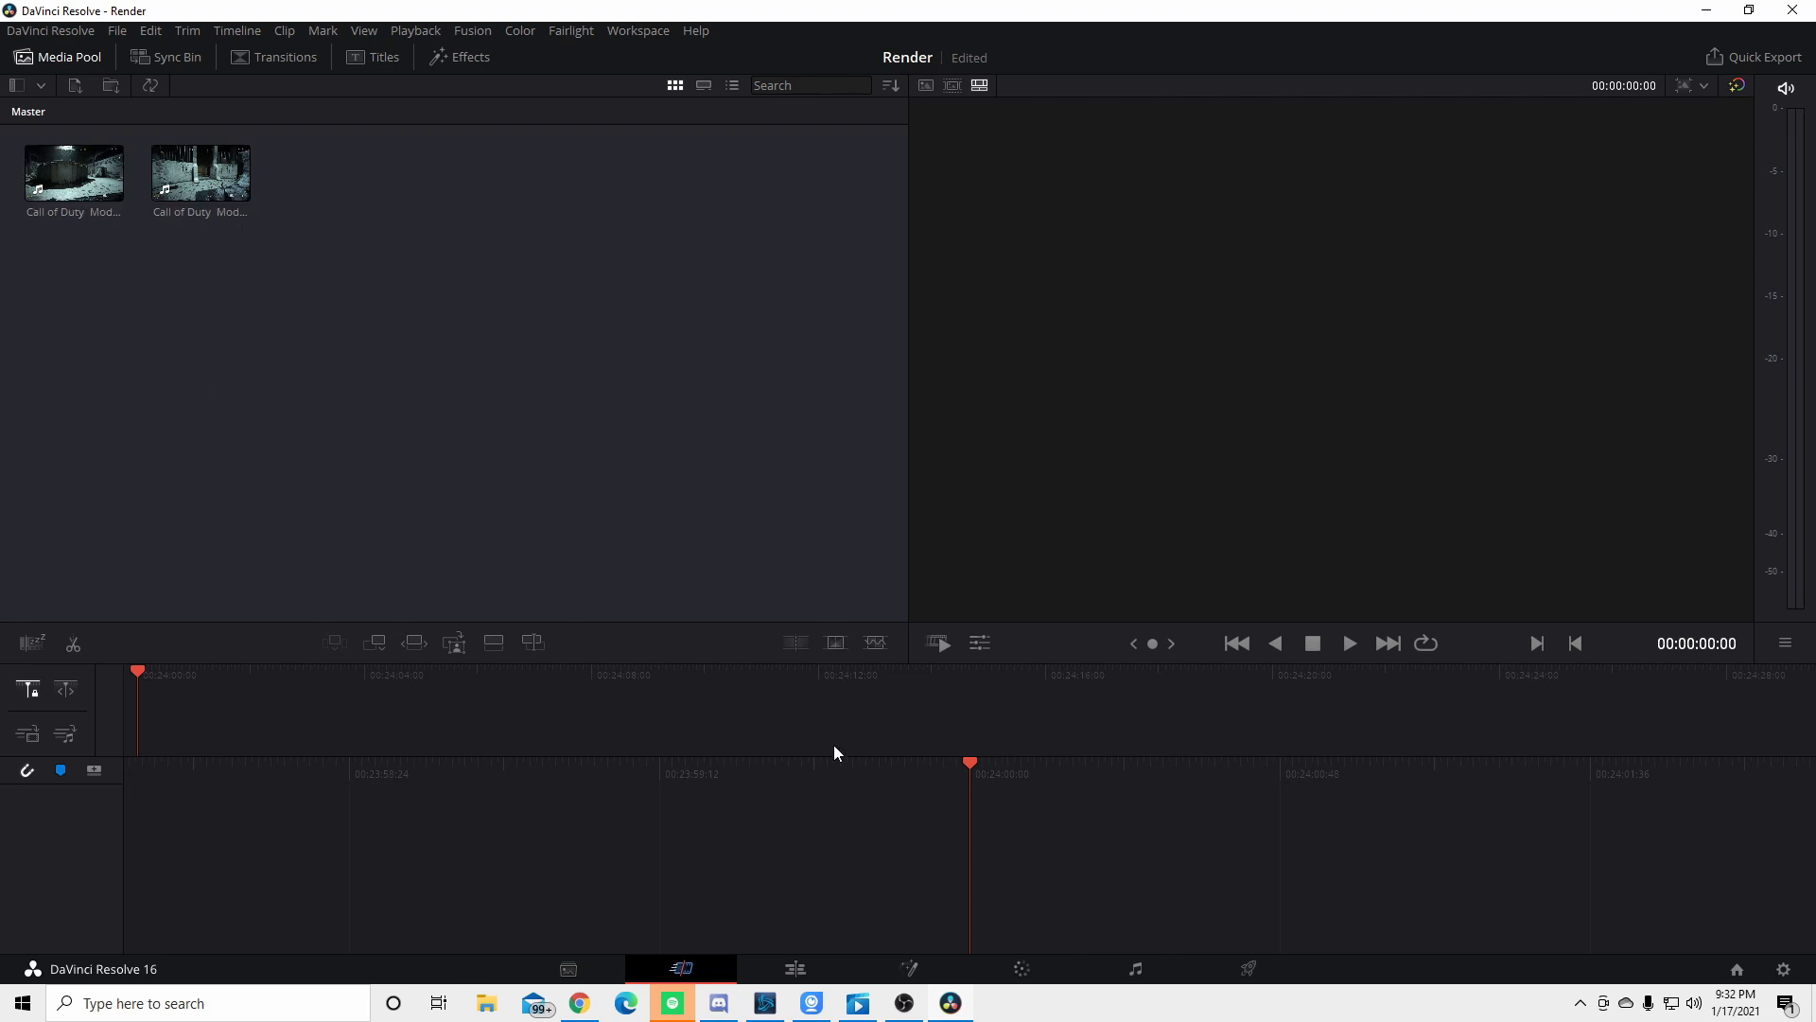
# Switch to the Edit page, show the imported media, and preview the first Call of Duty clip in the viewer
pyautogui.click(826, 974)
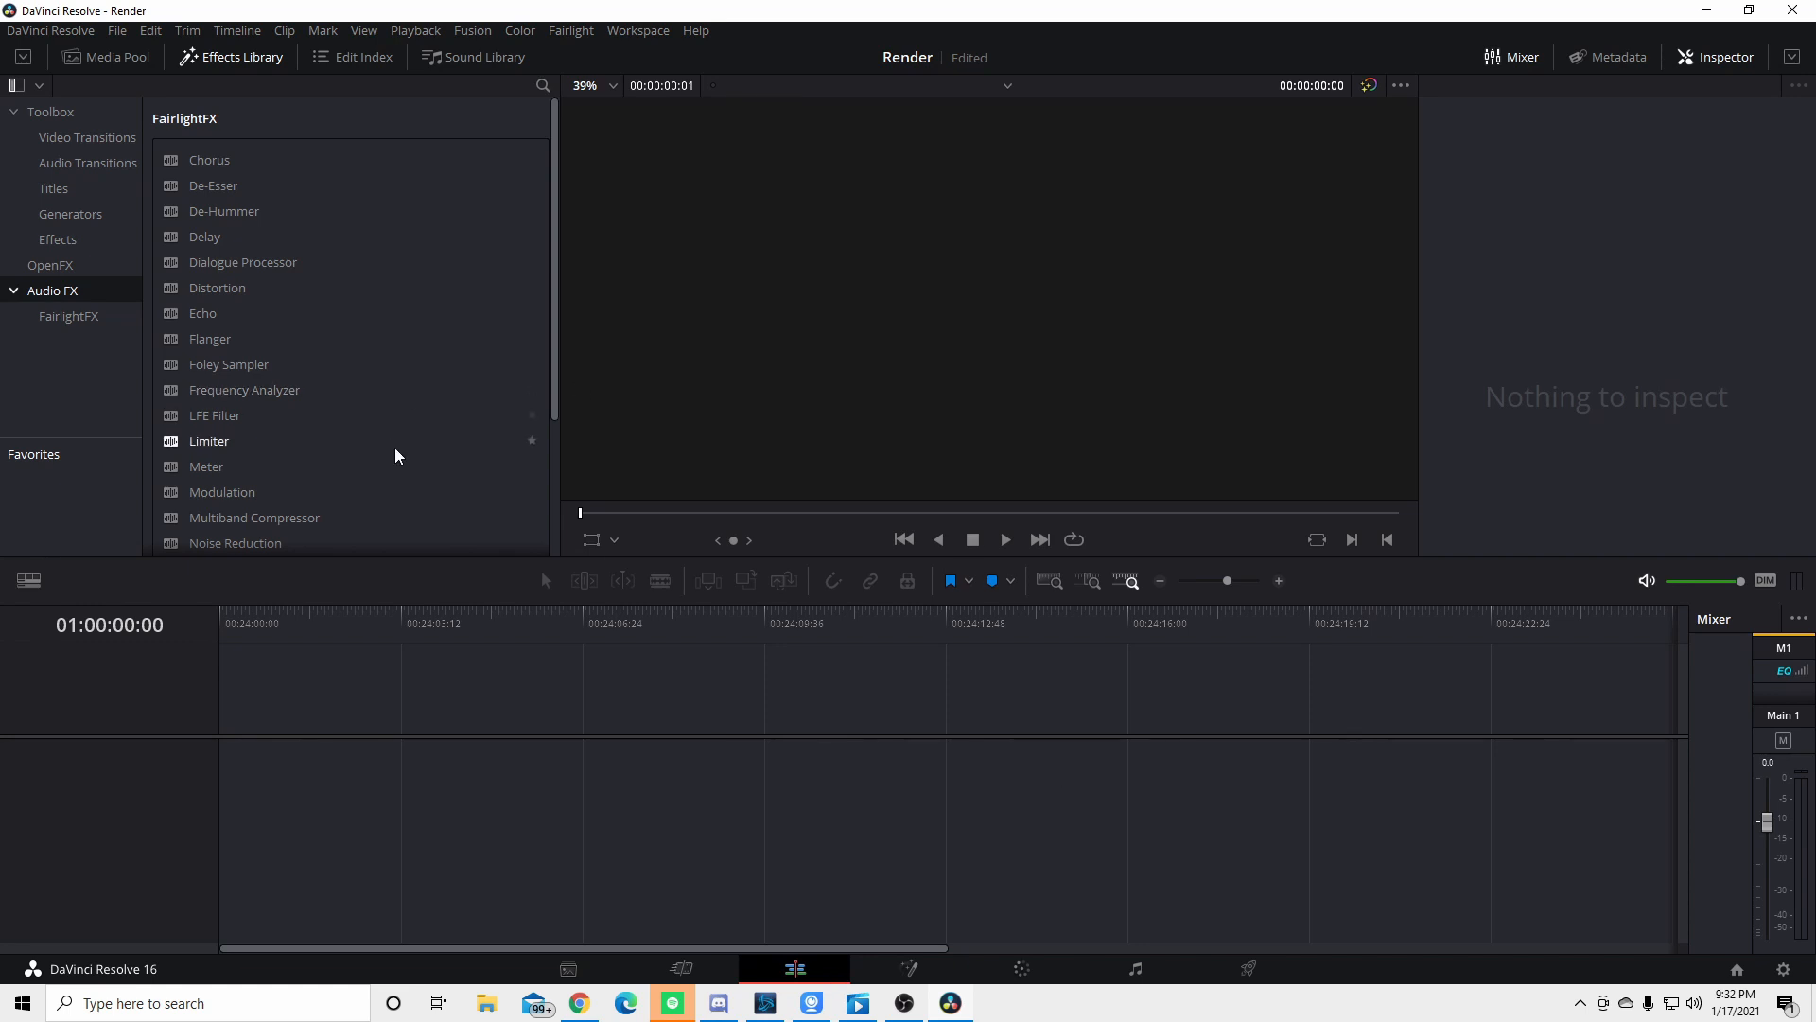
pyautogui.click(137, 63)
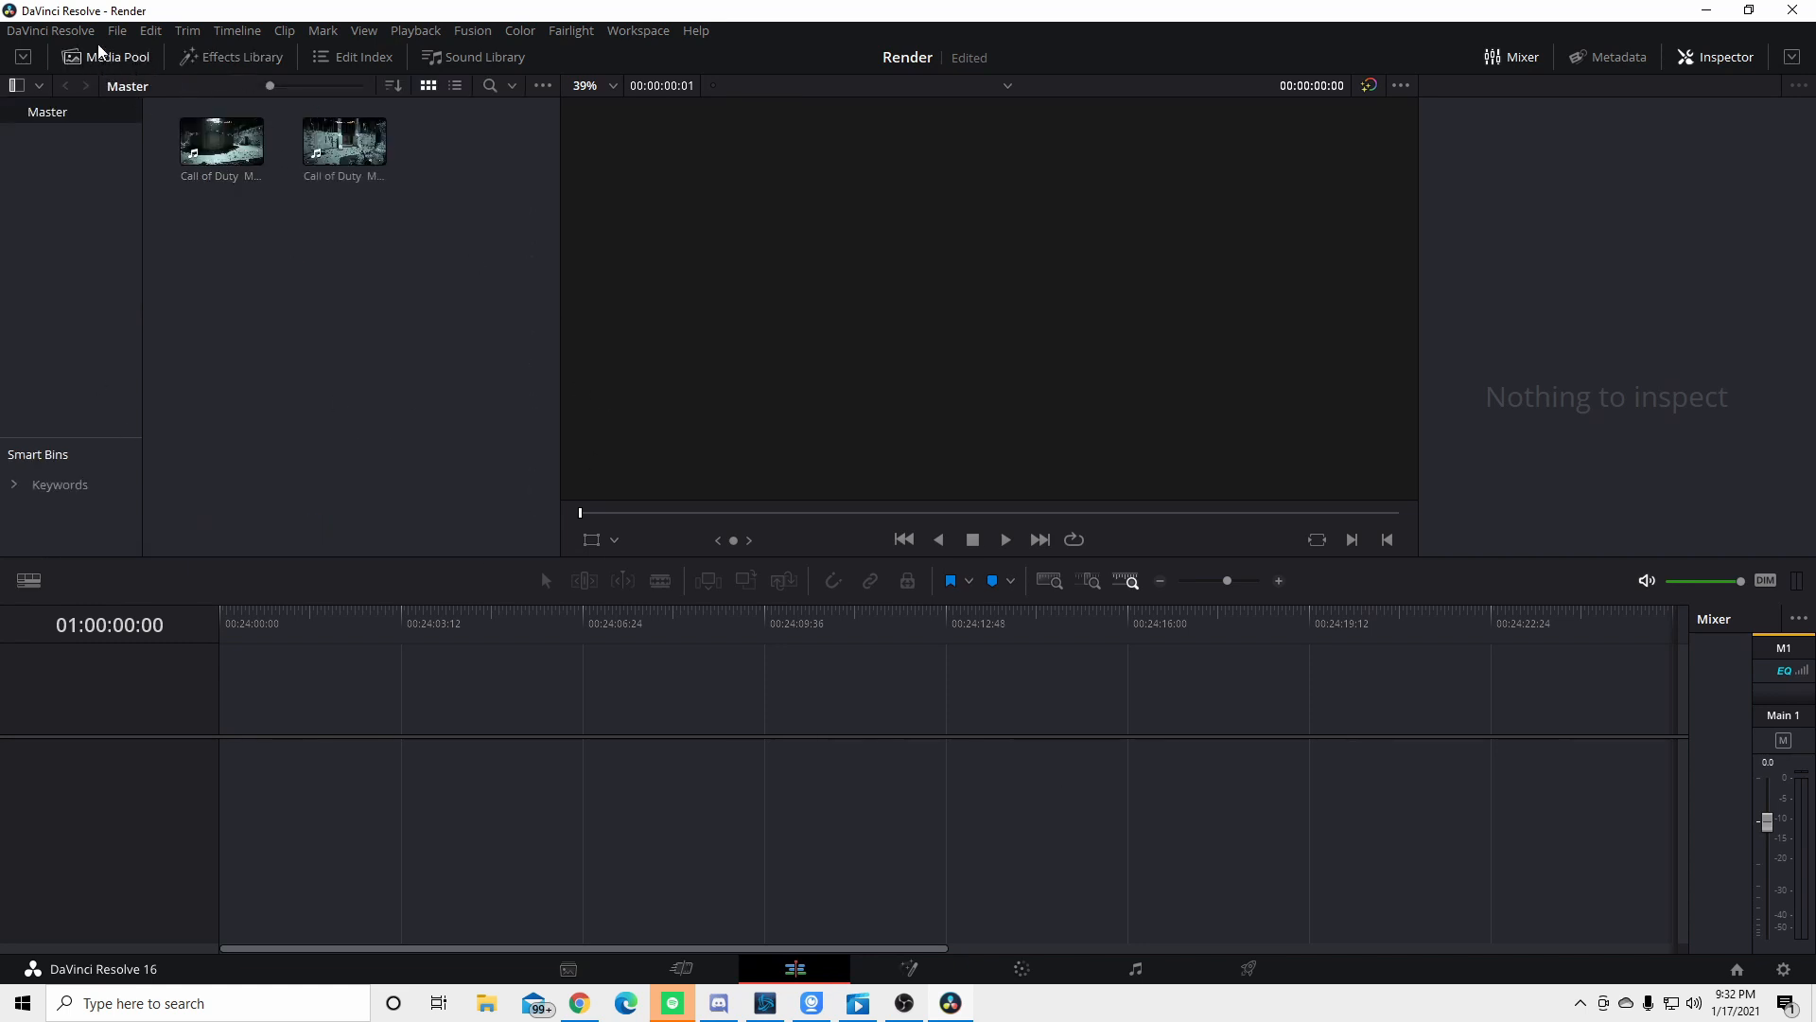
pyautogui.click(383, 156)
pyautogui.click(275, 118)
pyautogui.click(243, 149)
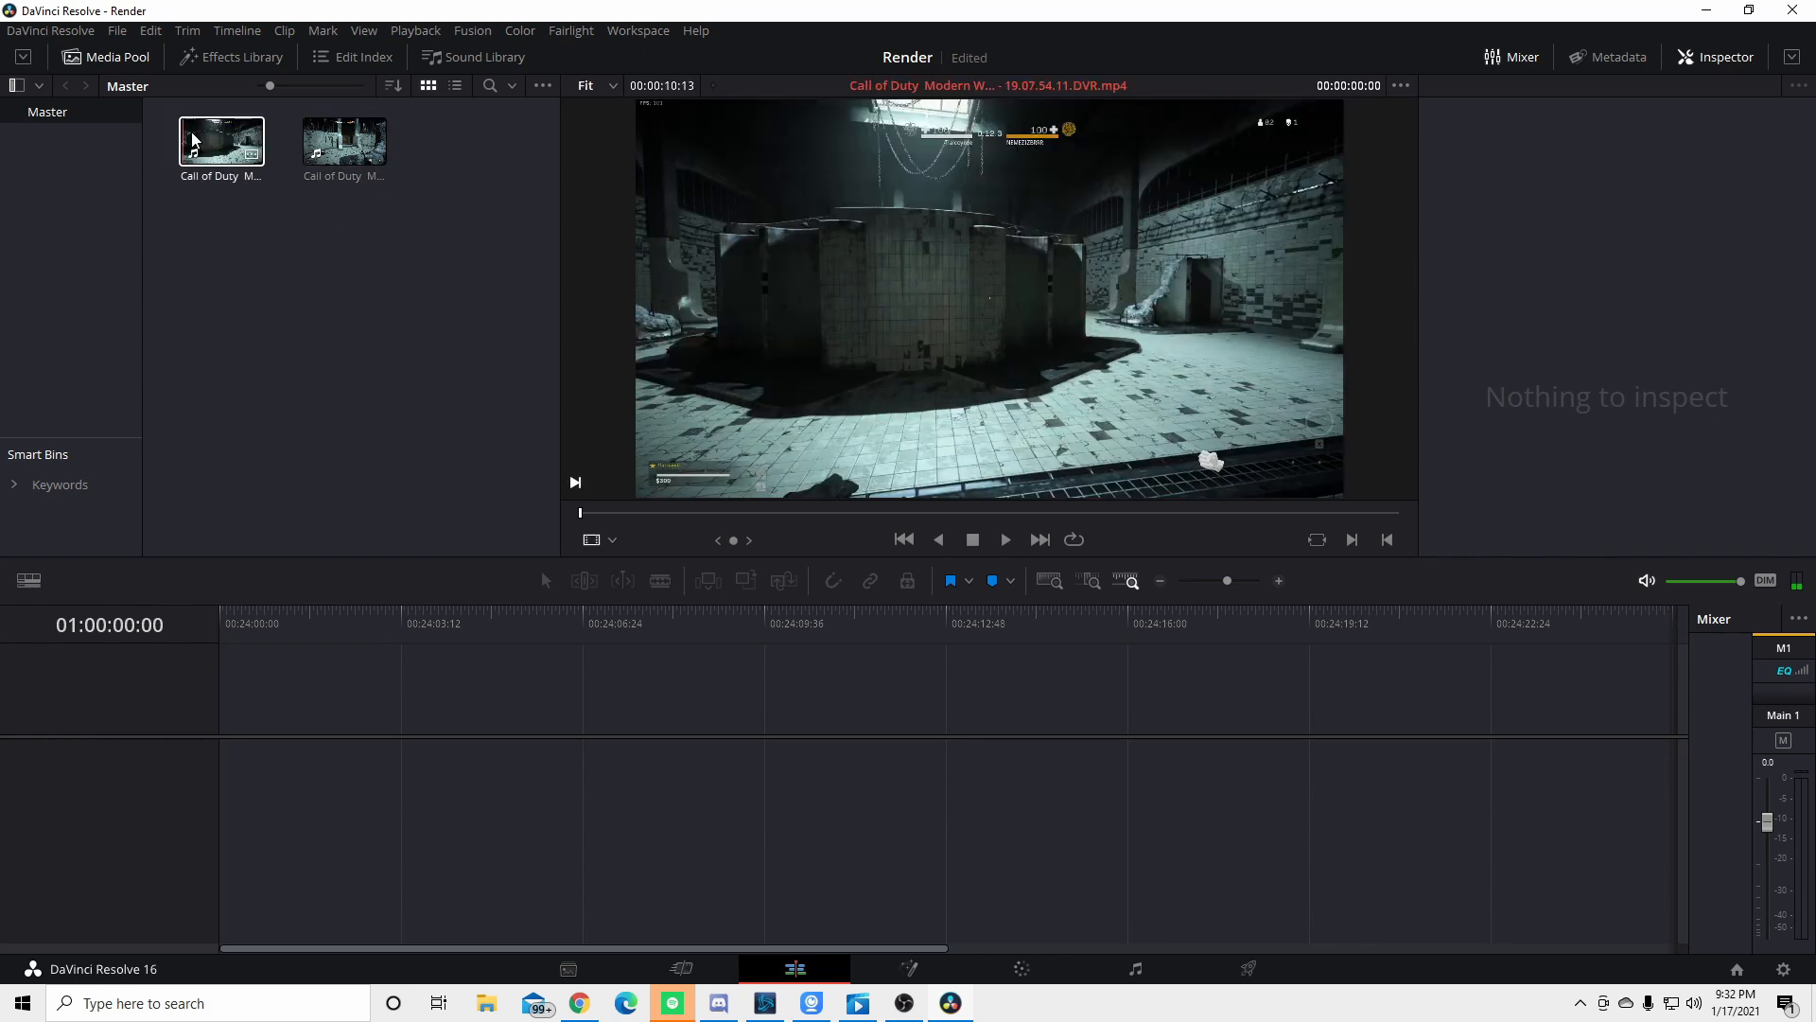
pyautogui.click(324, 274)
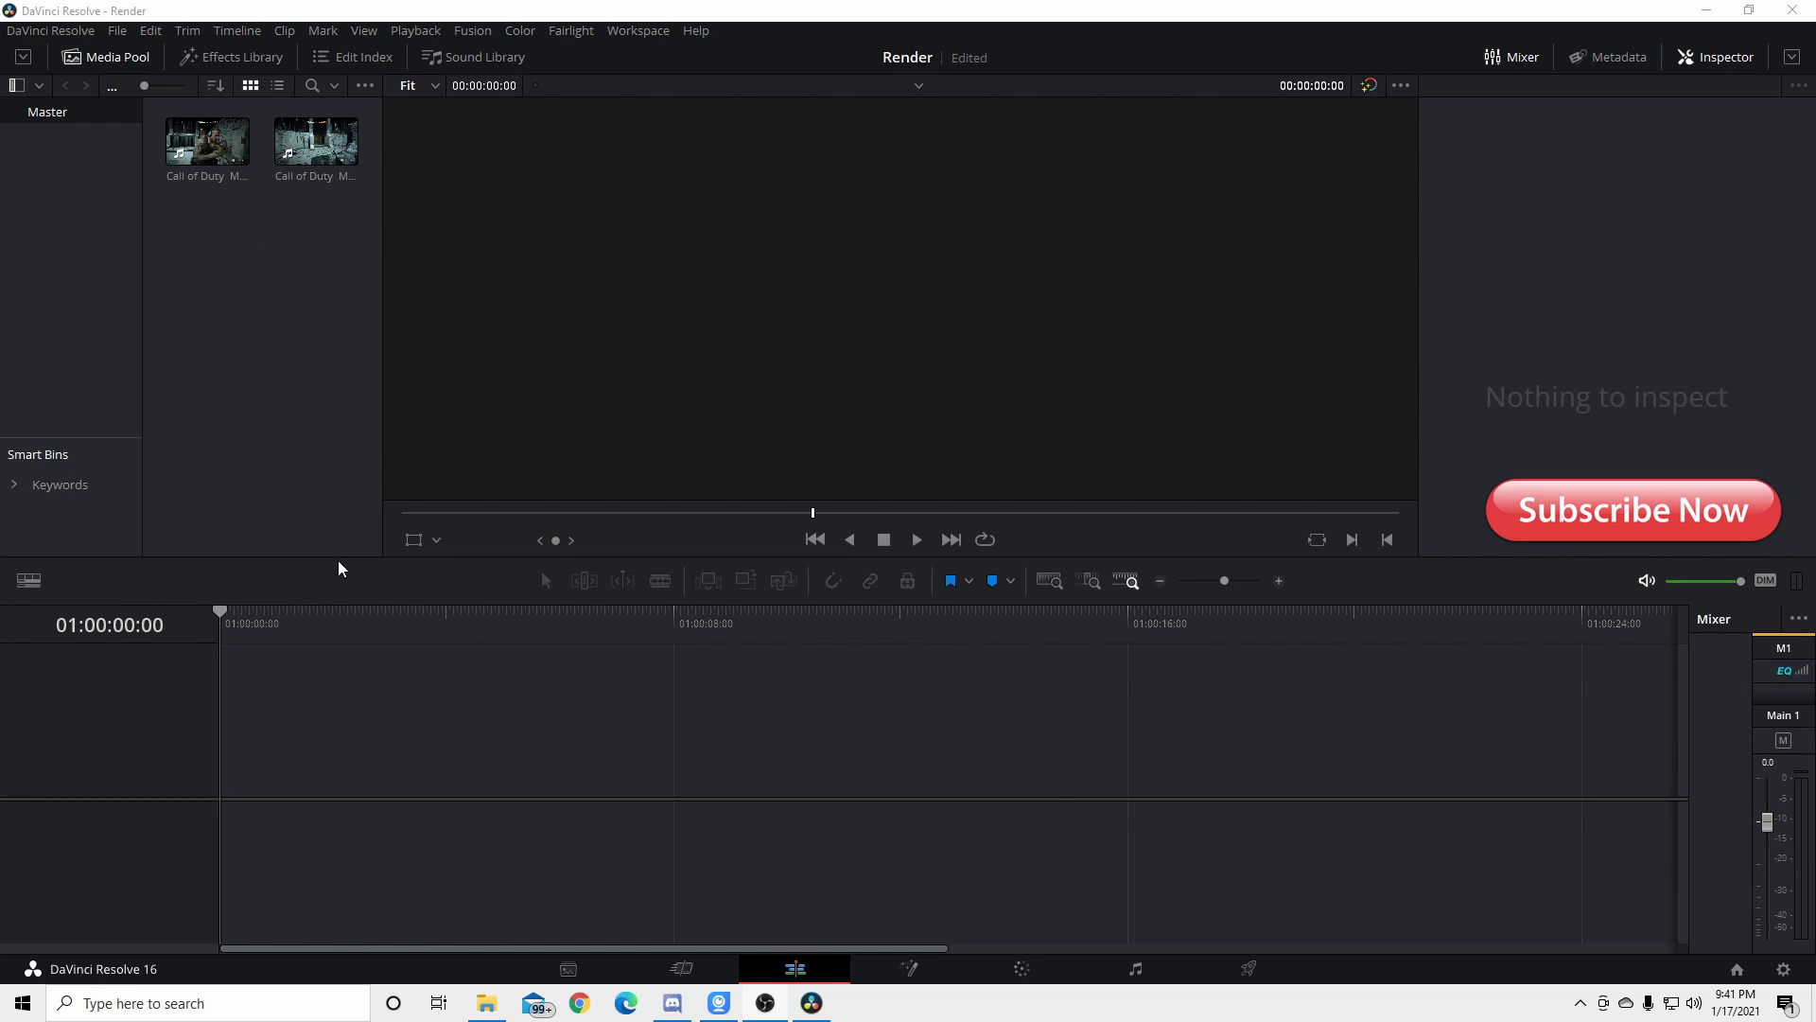
# Place both Call of Duty clips end to end on the timeline, the 19.07.54.11 clip first, and play back the sequence
pyautogui.moveTo(208, 142); pyautogui.dragTo(411, 763)
pyautogui.moveTo(323, 154); pyautogui.dragTo(742, 770)
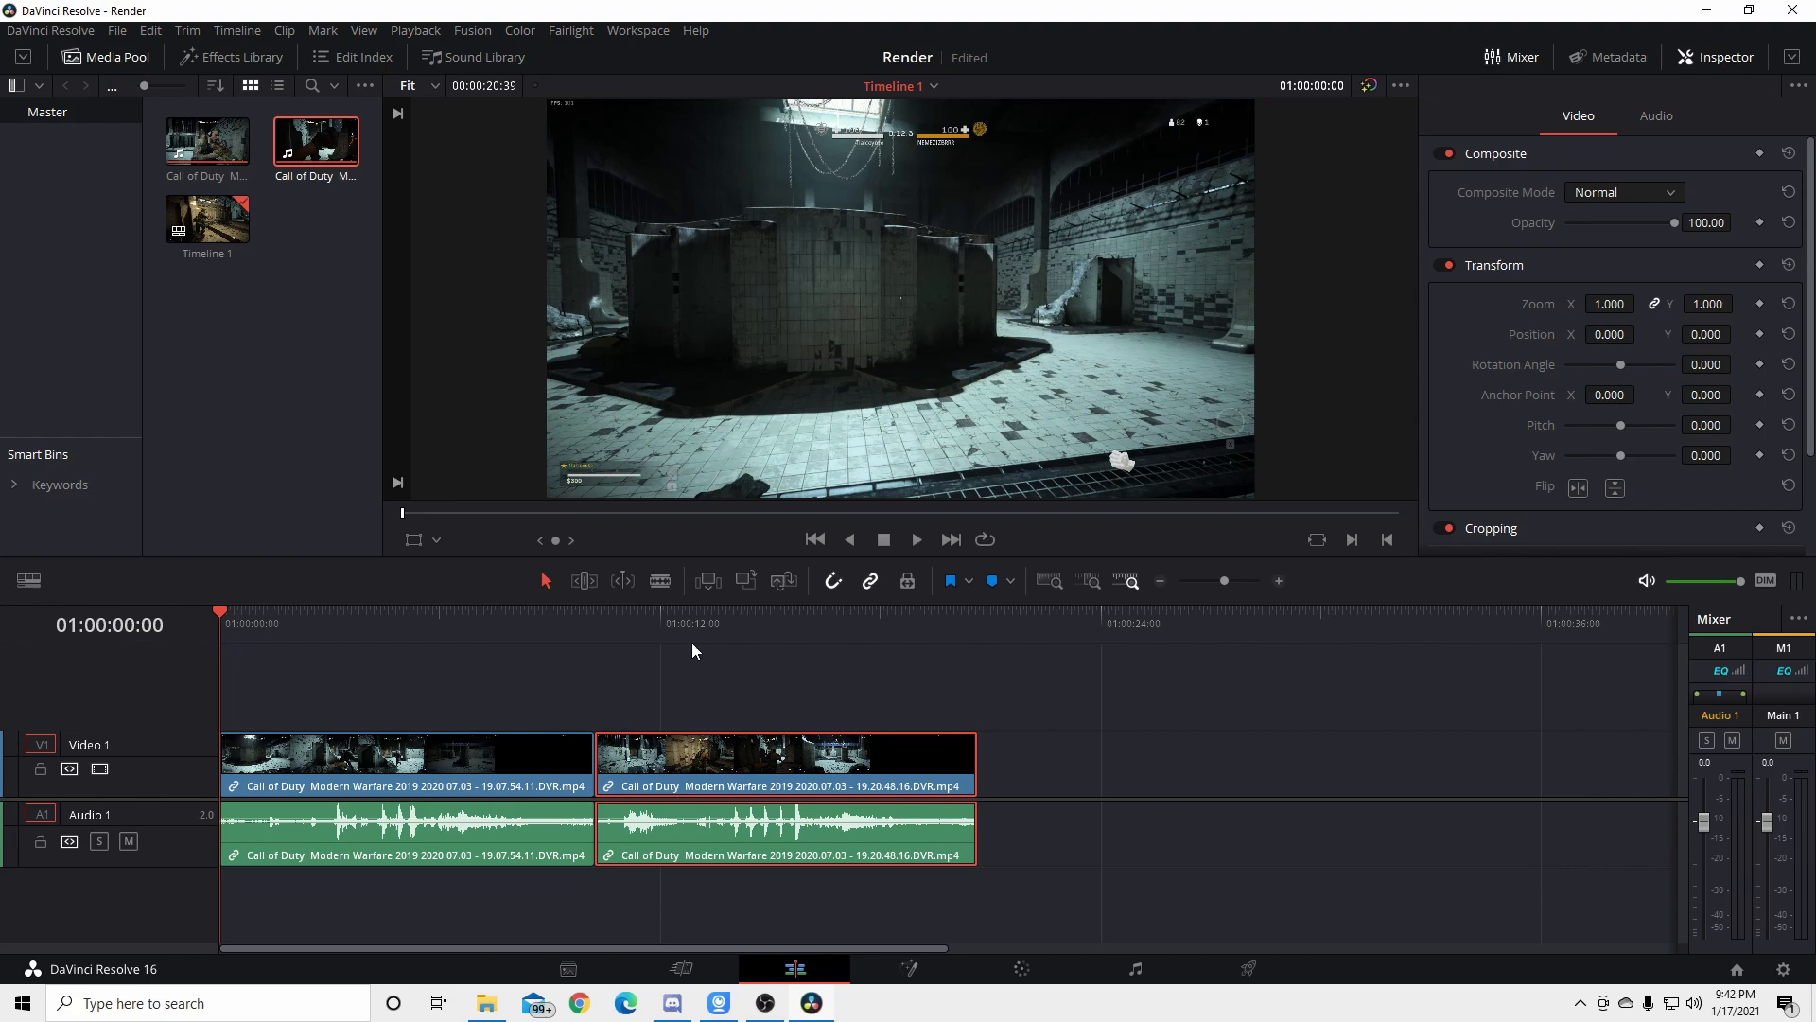
pyautogui.click(917, 537)
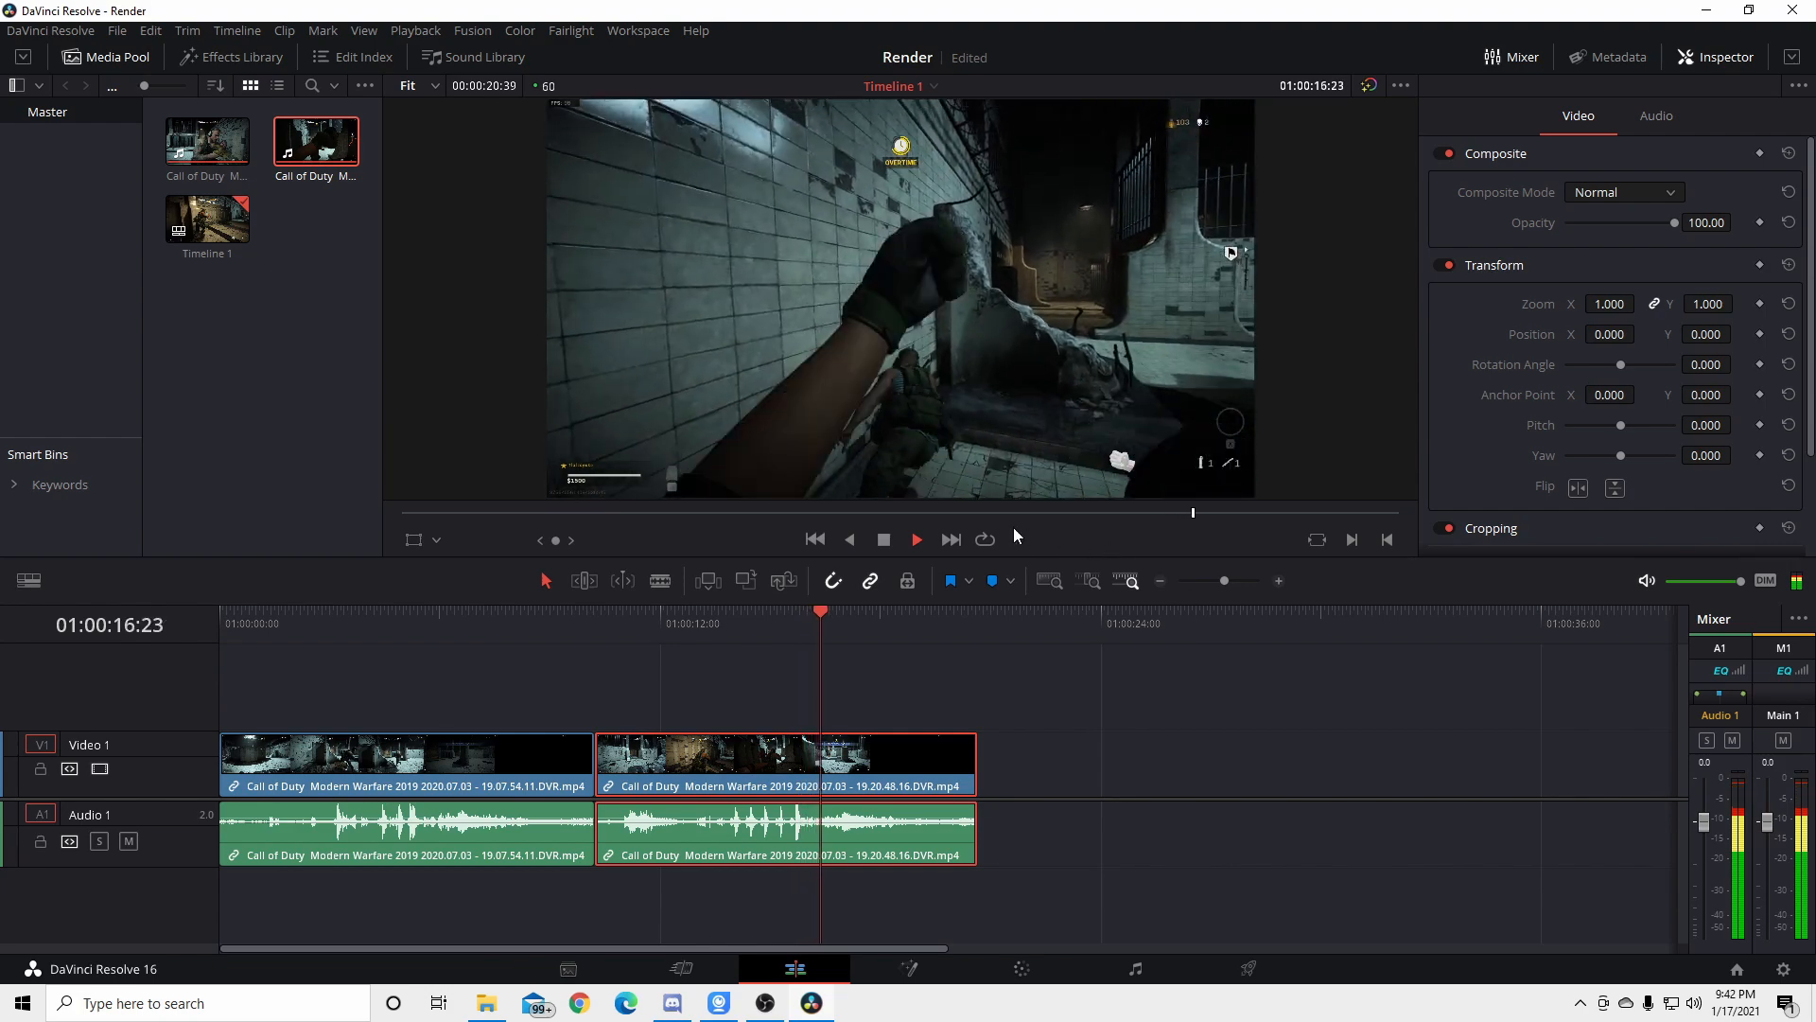
pyautogui.click(883, 540)
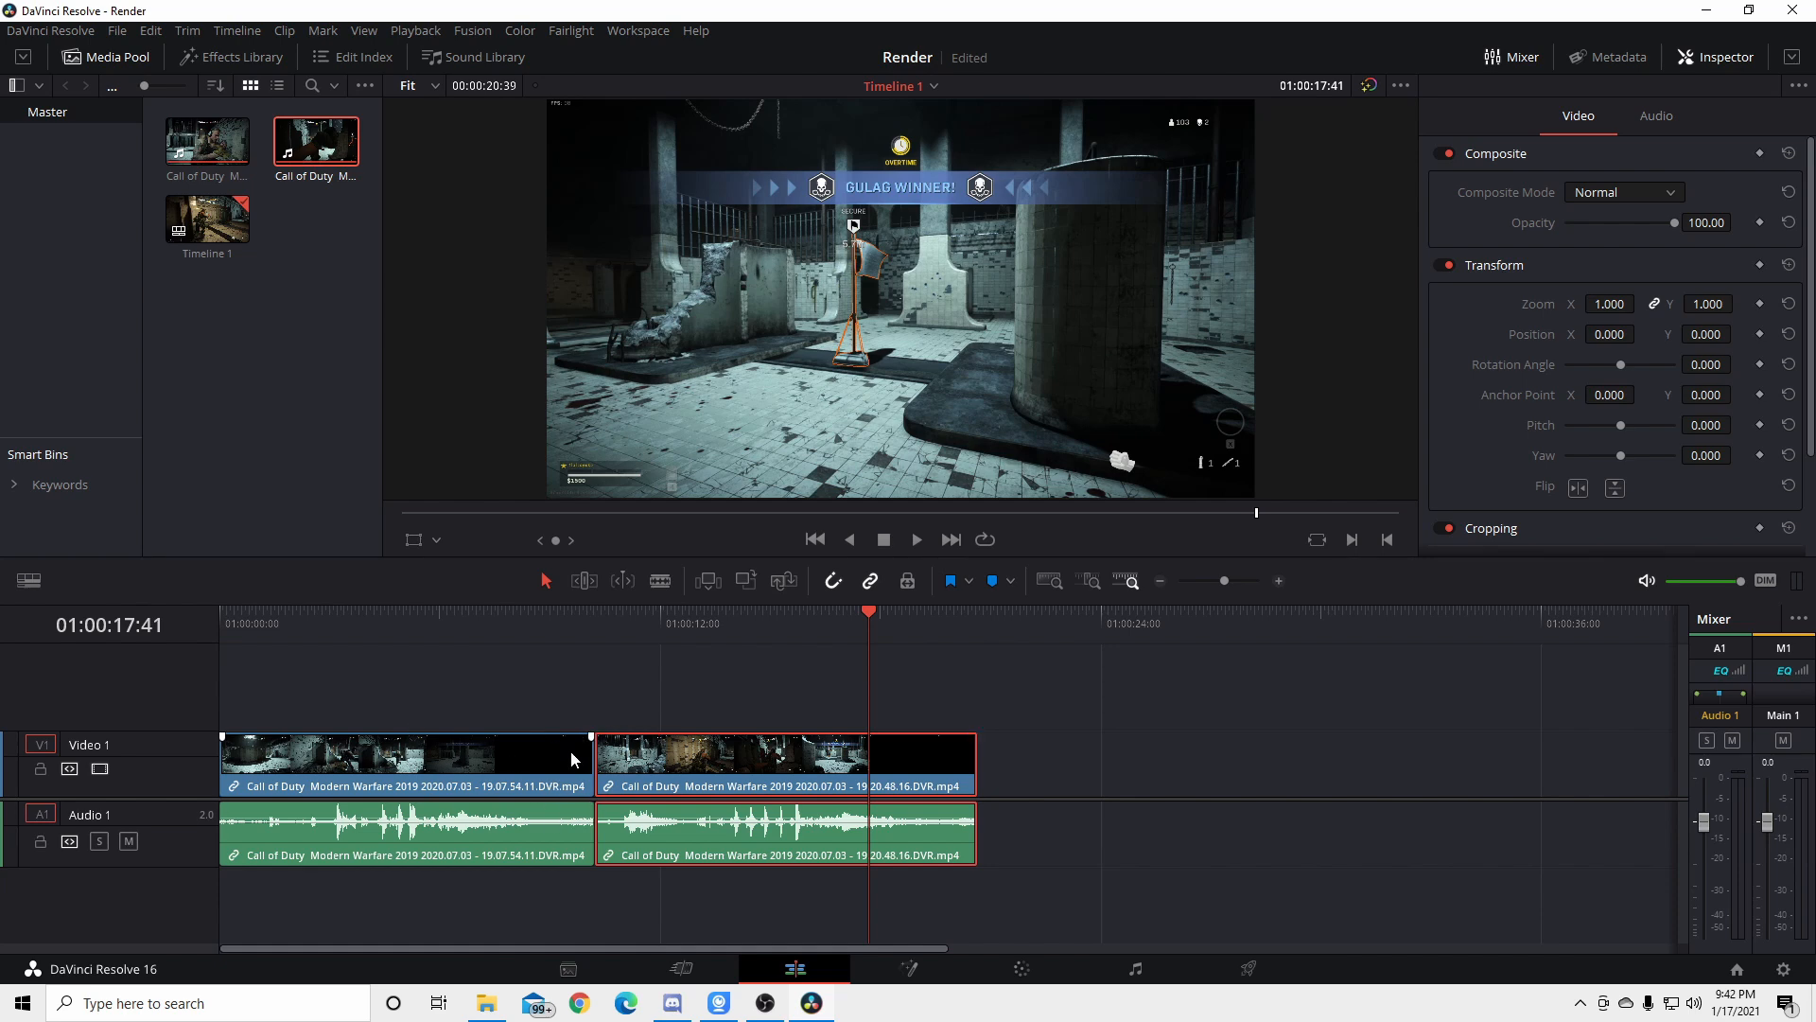
# Examine the two clips on the timeline at different zoom levels
pyautogui.scroll(-3, 571, 756)
pyautogui.scroll(2, 570, 756)
pyautogui.scroll(-2, 571, 756)
pyautogui.scroll(1, 571, 757)
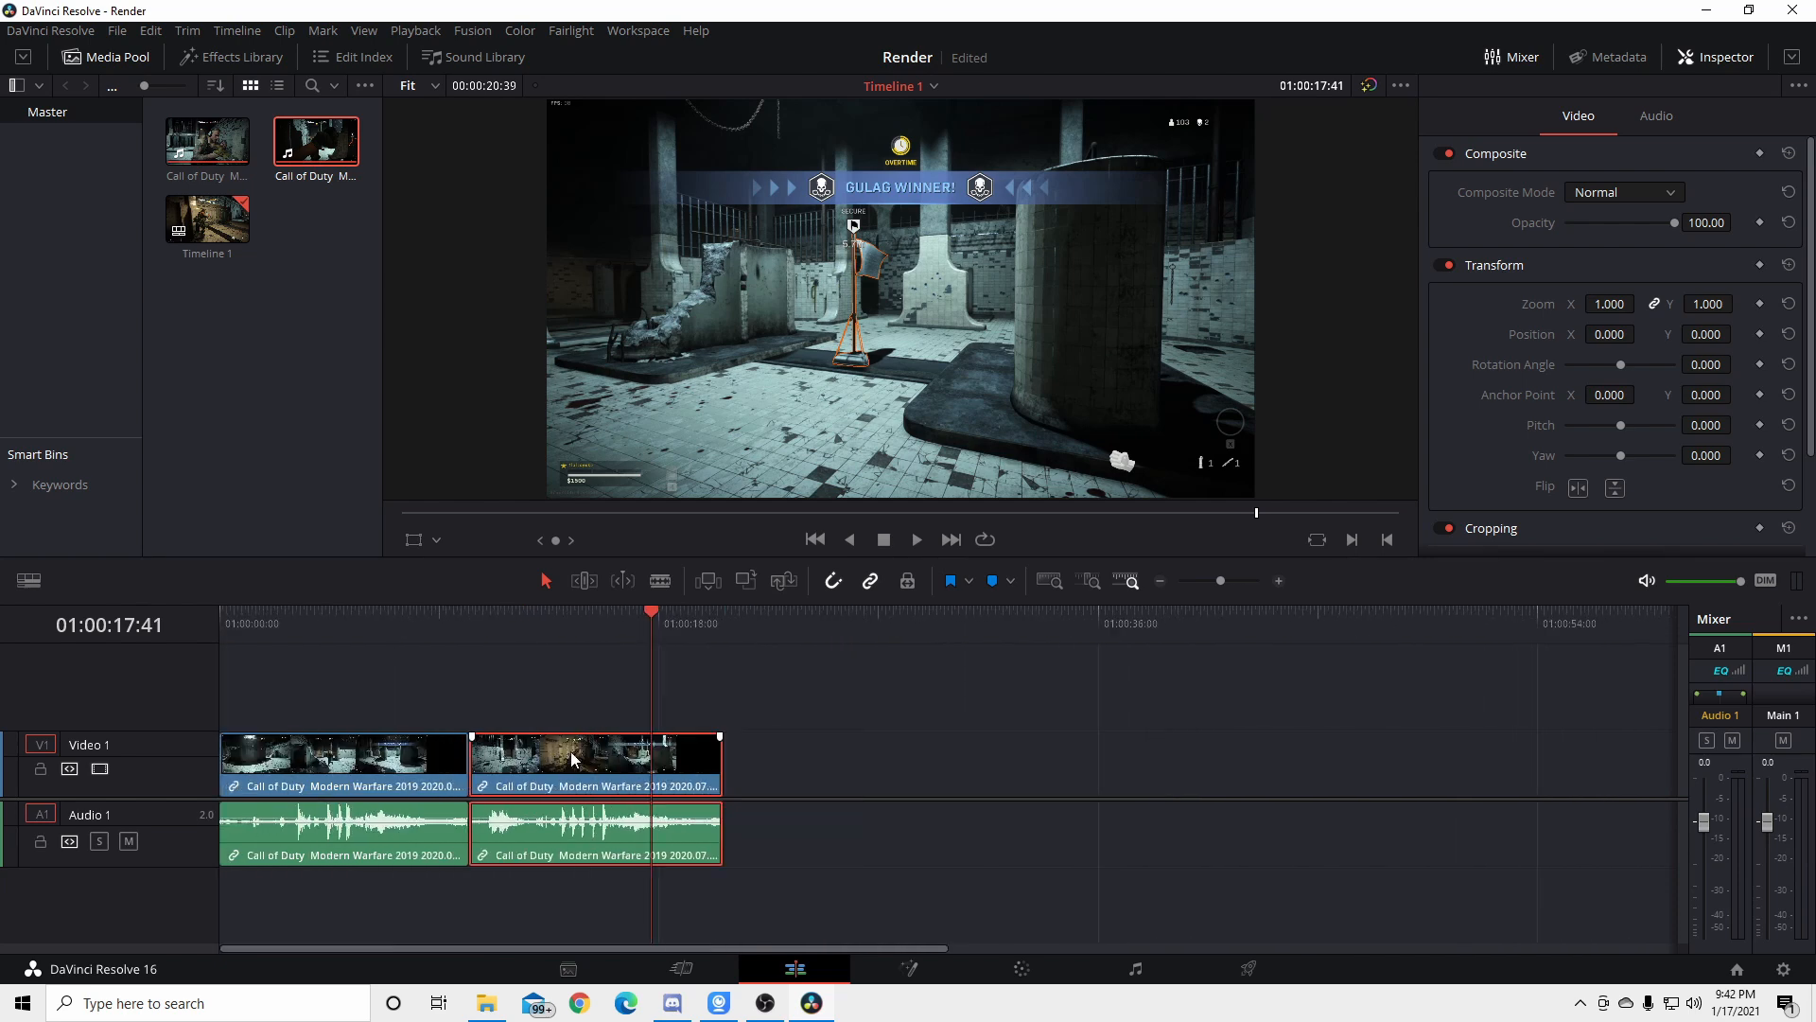
pyautogui.scroll(-1, 572, 756)
pyautogui.scroll(4, 572, 756)
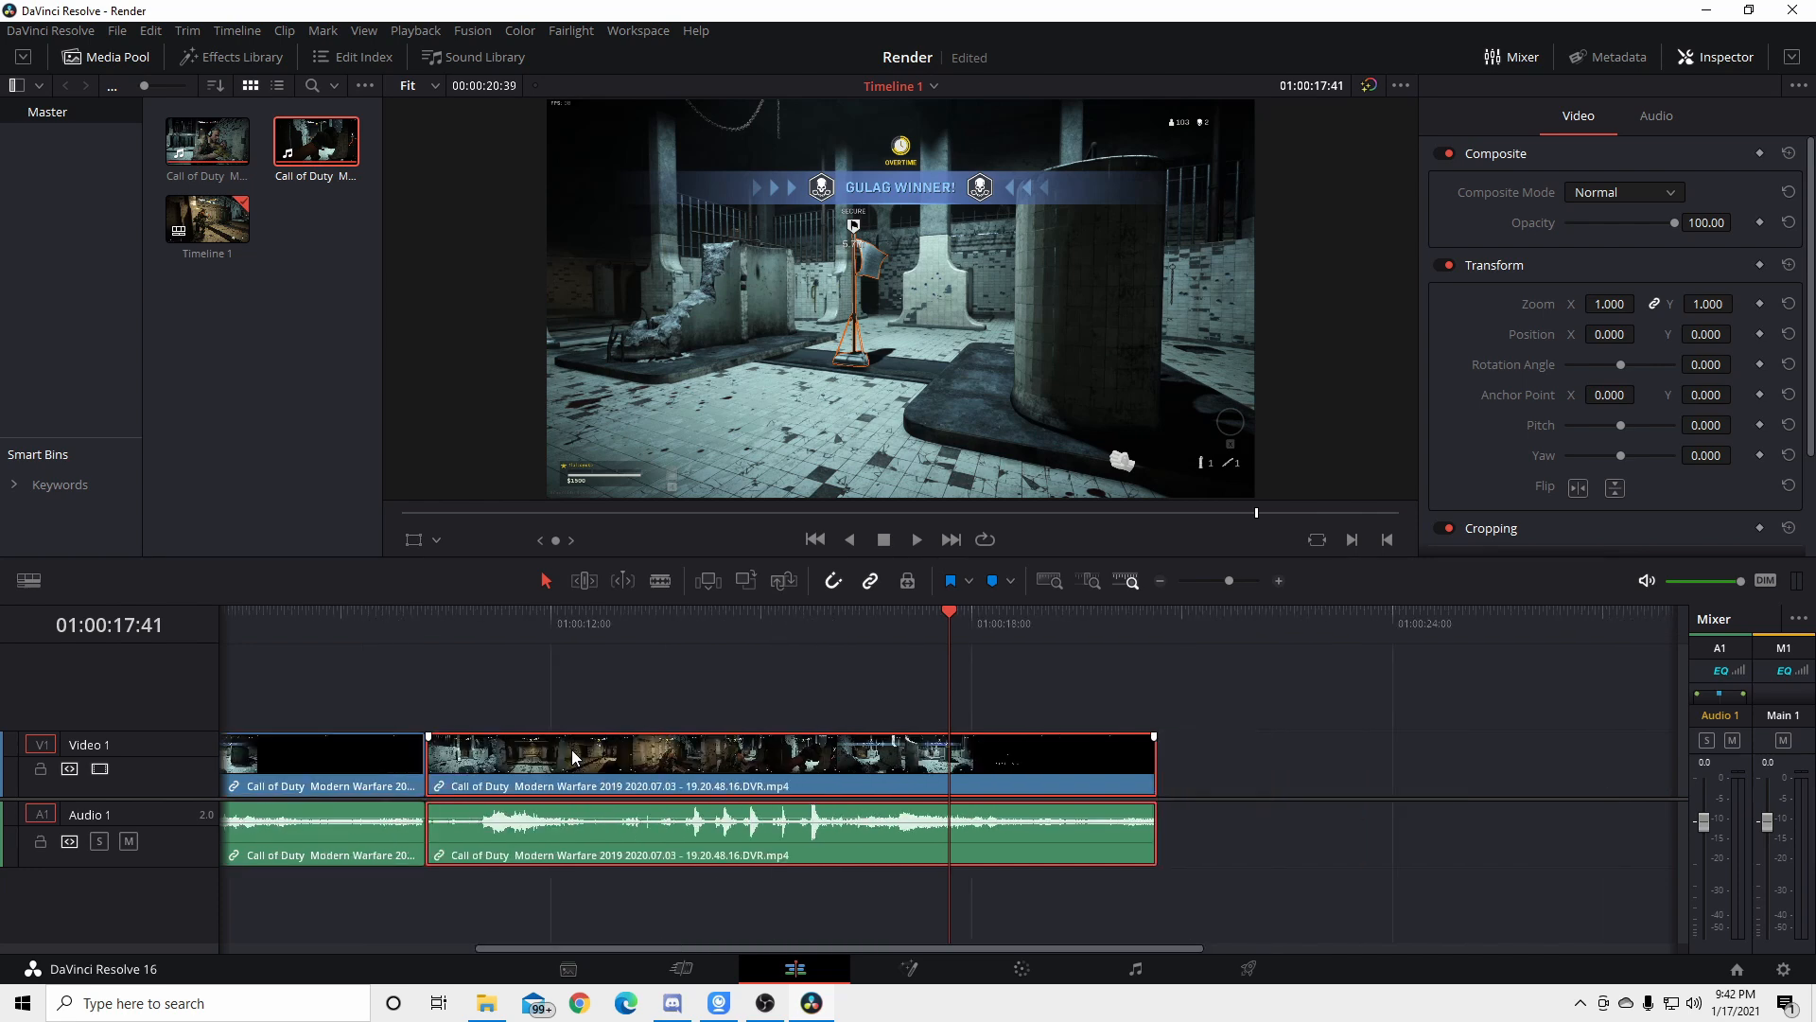
pyautogui.scroll(-2, 572, 757)
pyautogui.scroll(2, 572, 757)
pyautogui.scroll(-3, 572, 757)
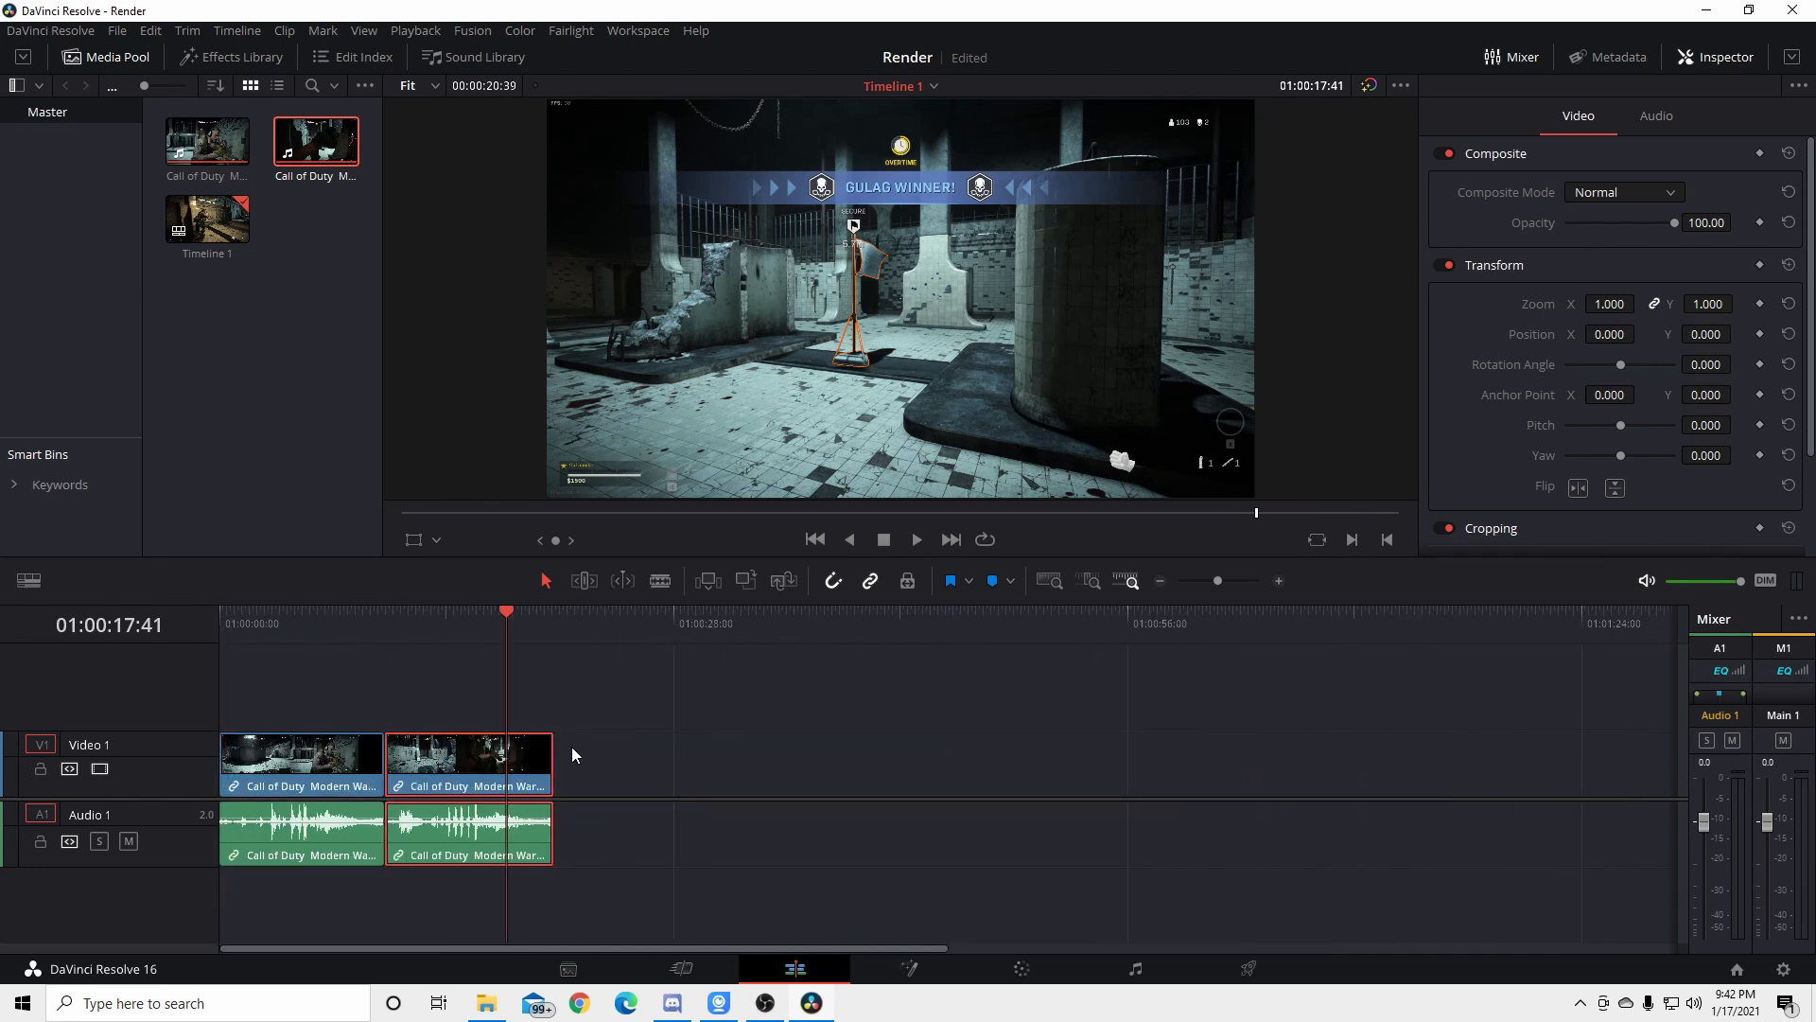
pyautogui.scroll(2, 562, 768)
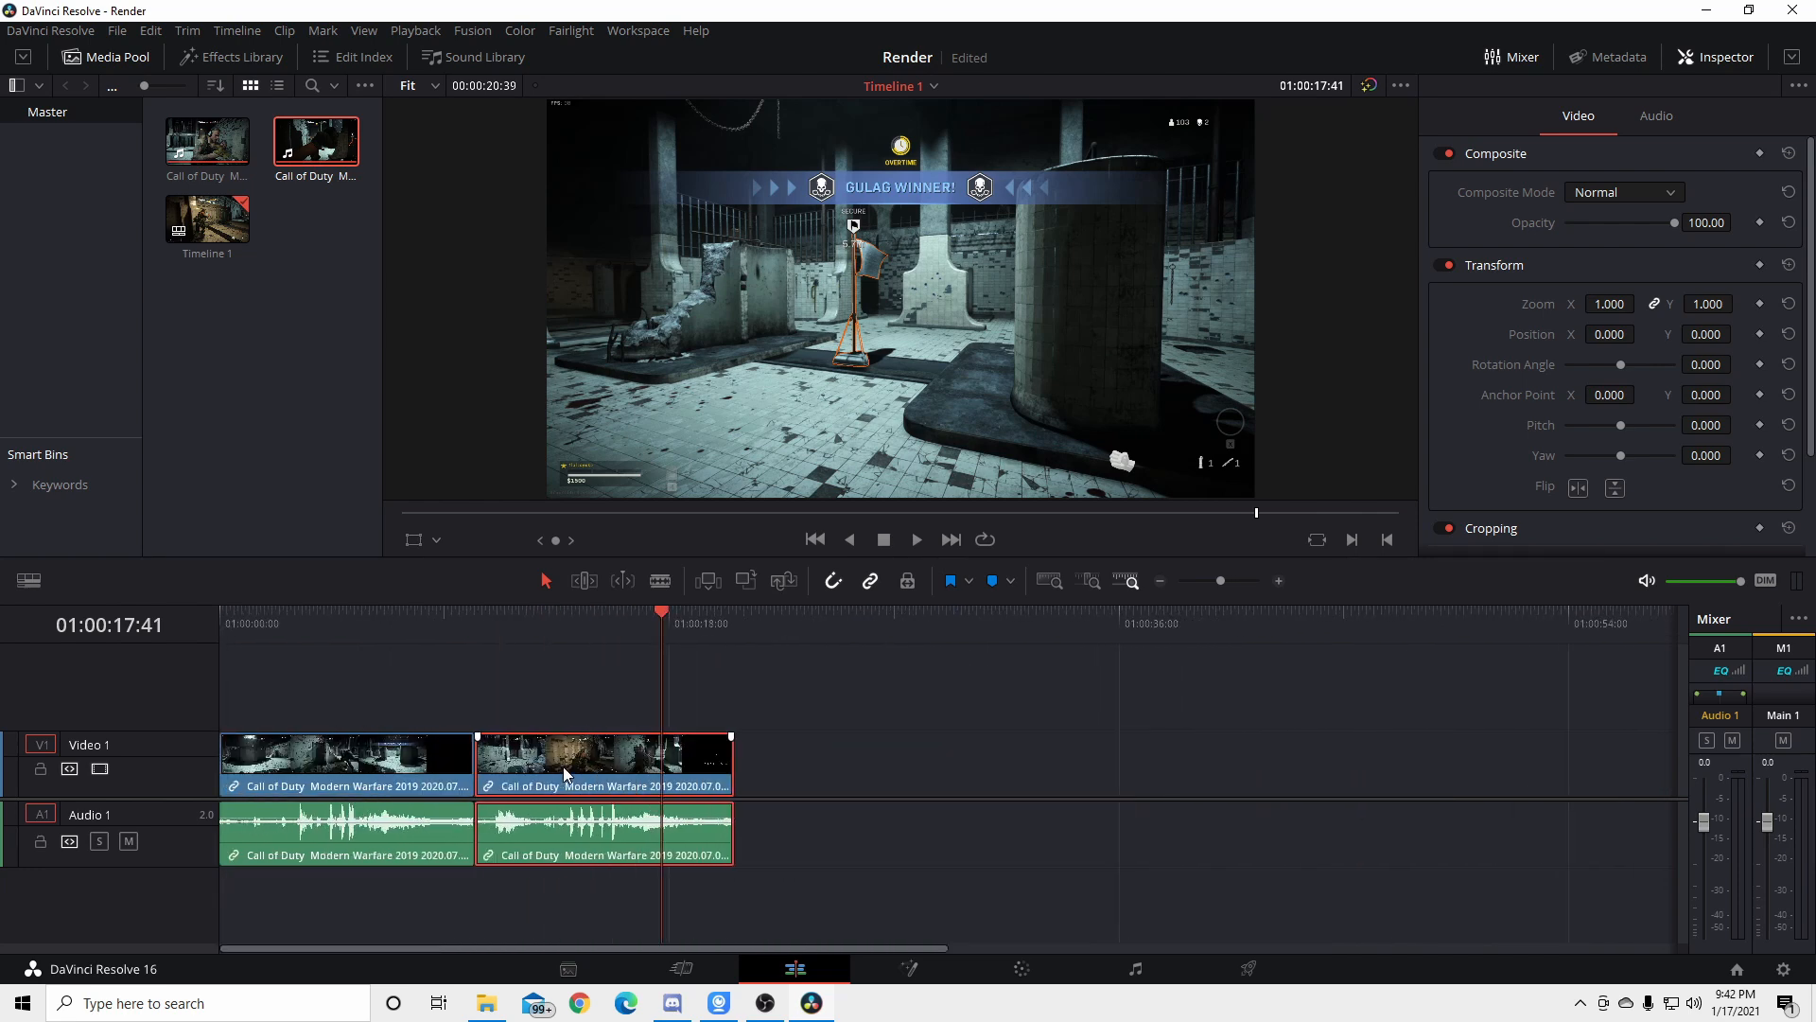
pyautogui.scroll(1, 564, 766)
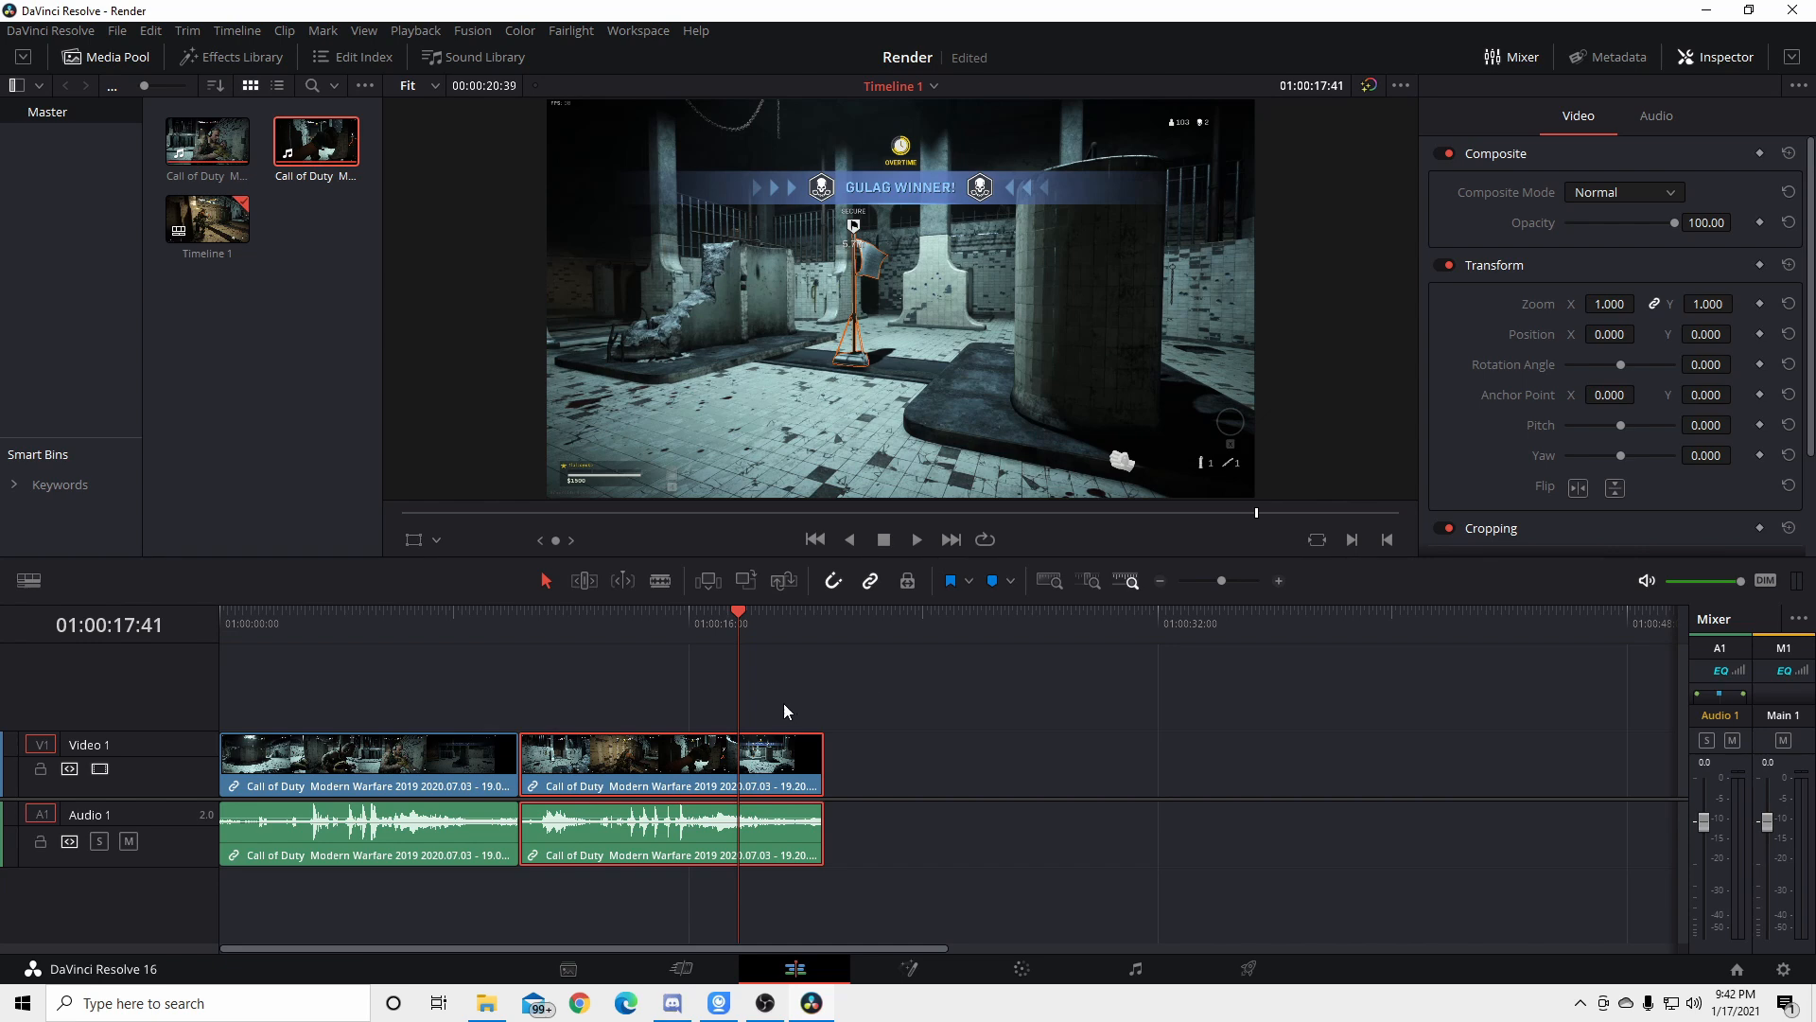
# Browse the effects library's Video Transitions, Audio Transitions, Titles, Generators and Effects categories
pyautogui.click(244, 62)
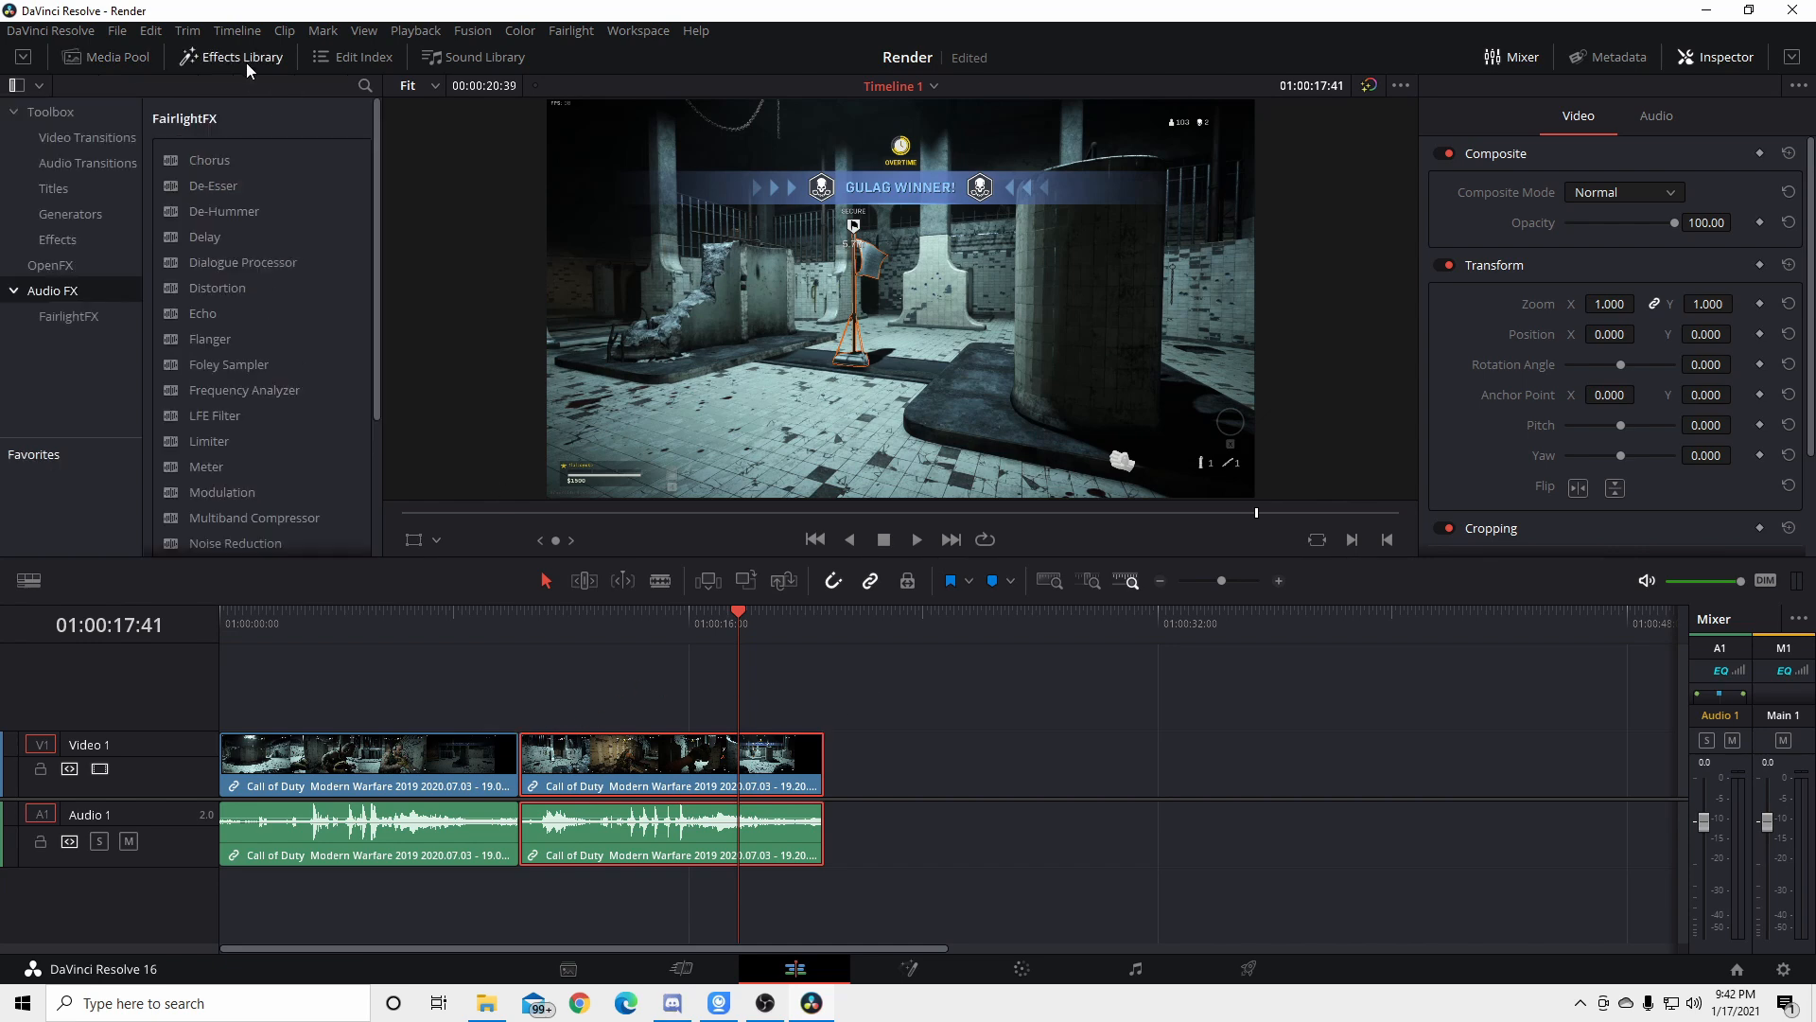
pyautogui.click(93, 138)
pyautogui.click(87, 162)
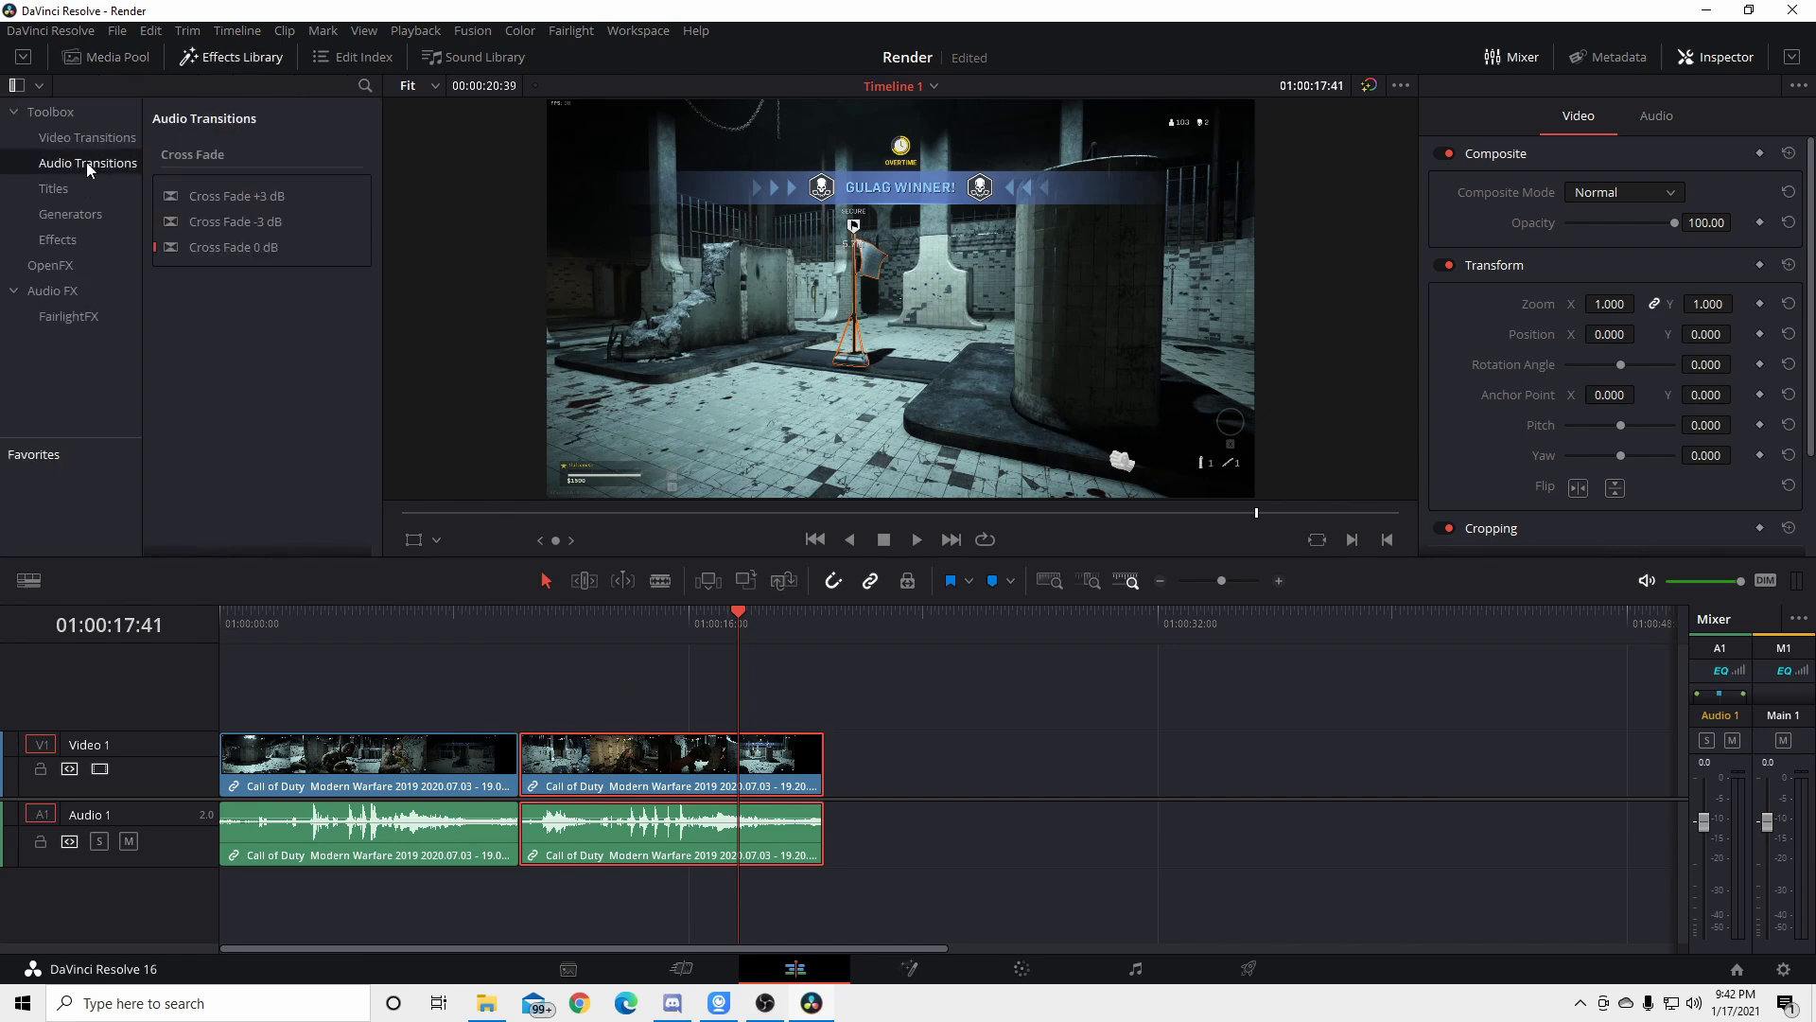
pyautogui.click(82, 189)
pyautogui.click(92, 217)
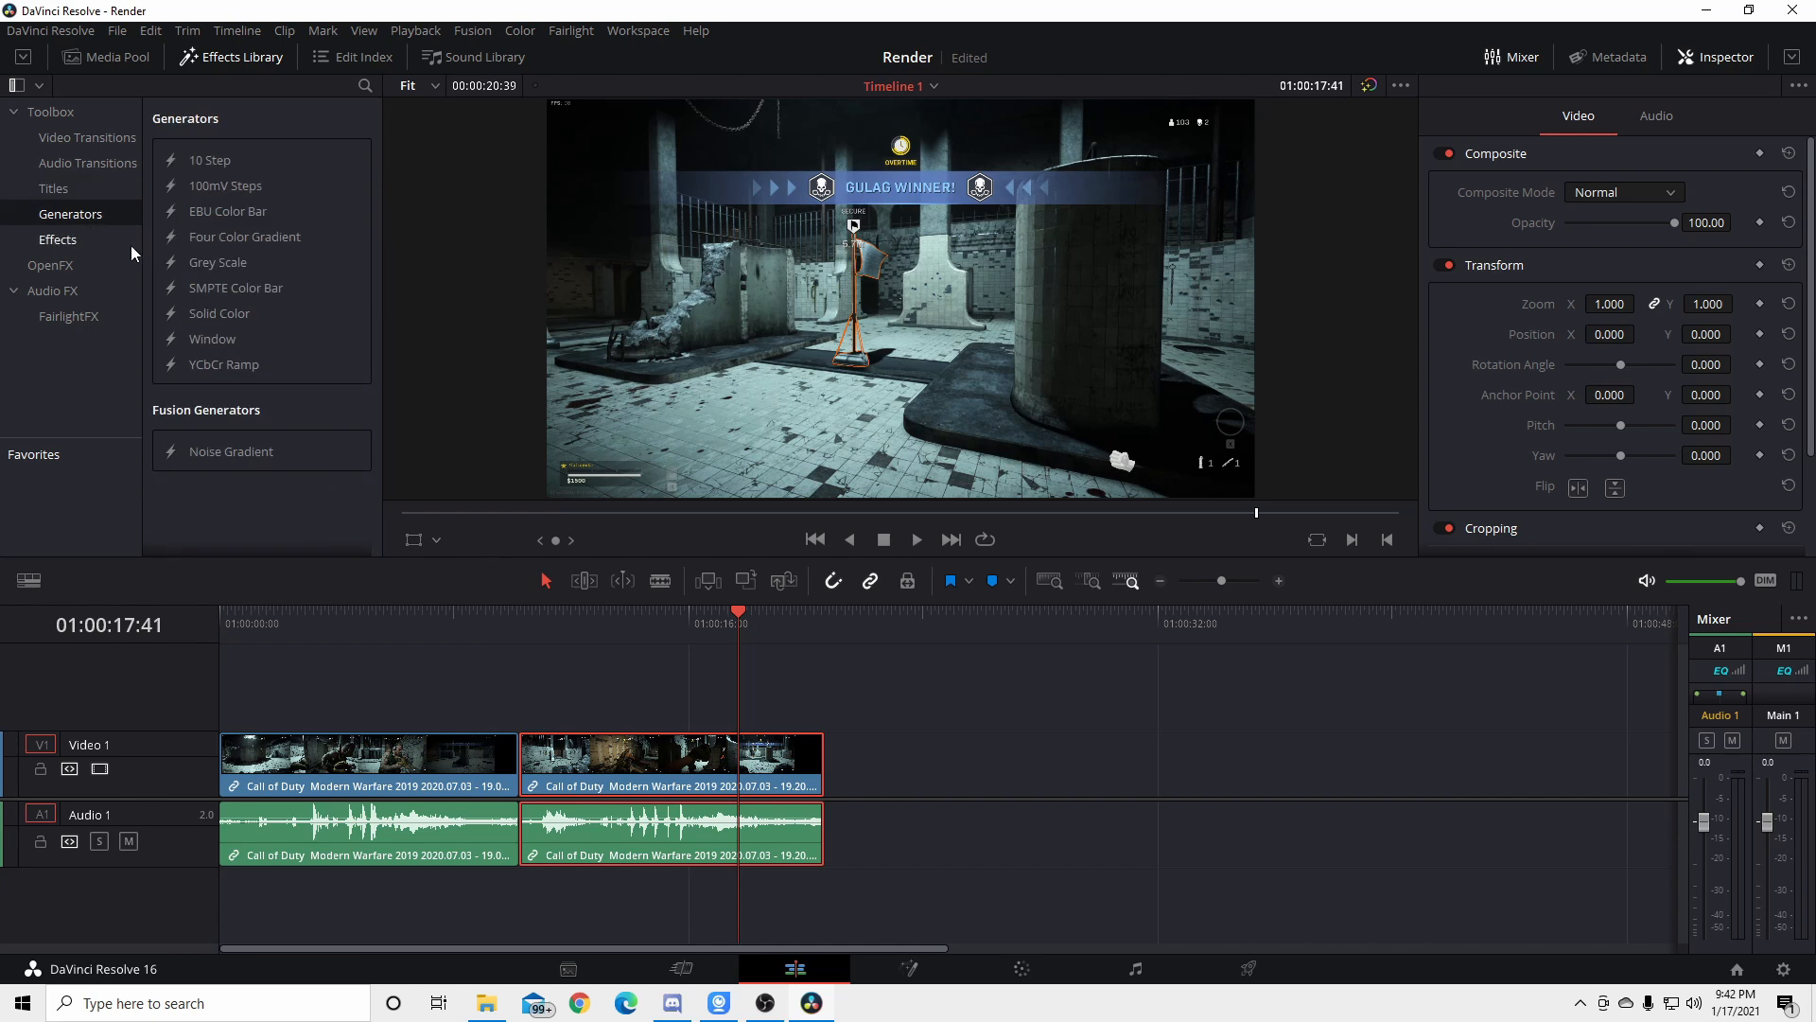
pyautogui.click(75, 244)
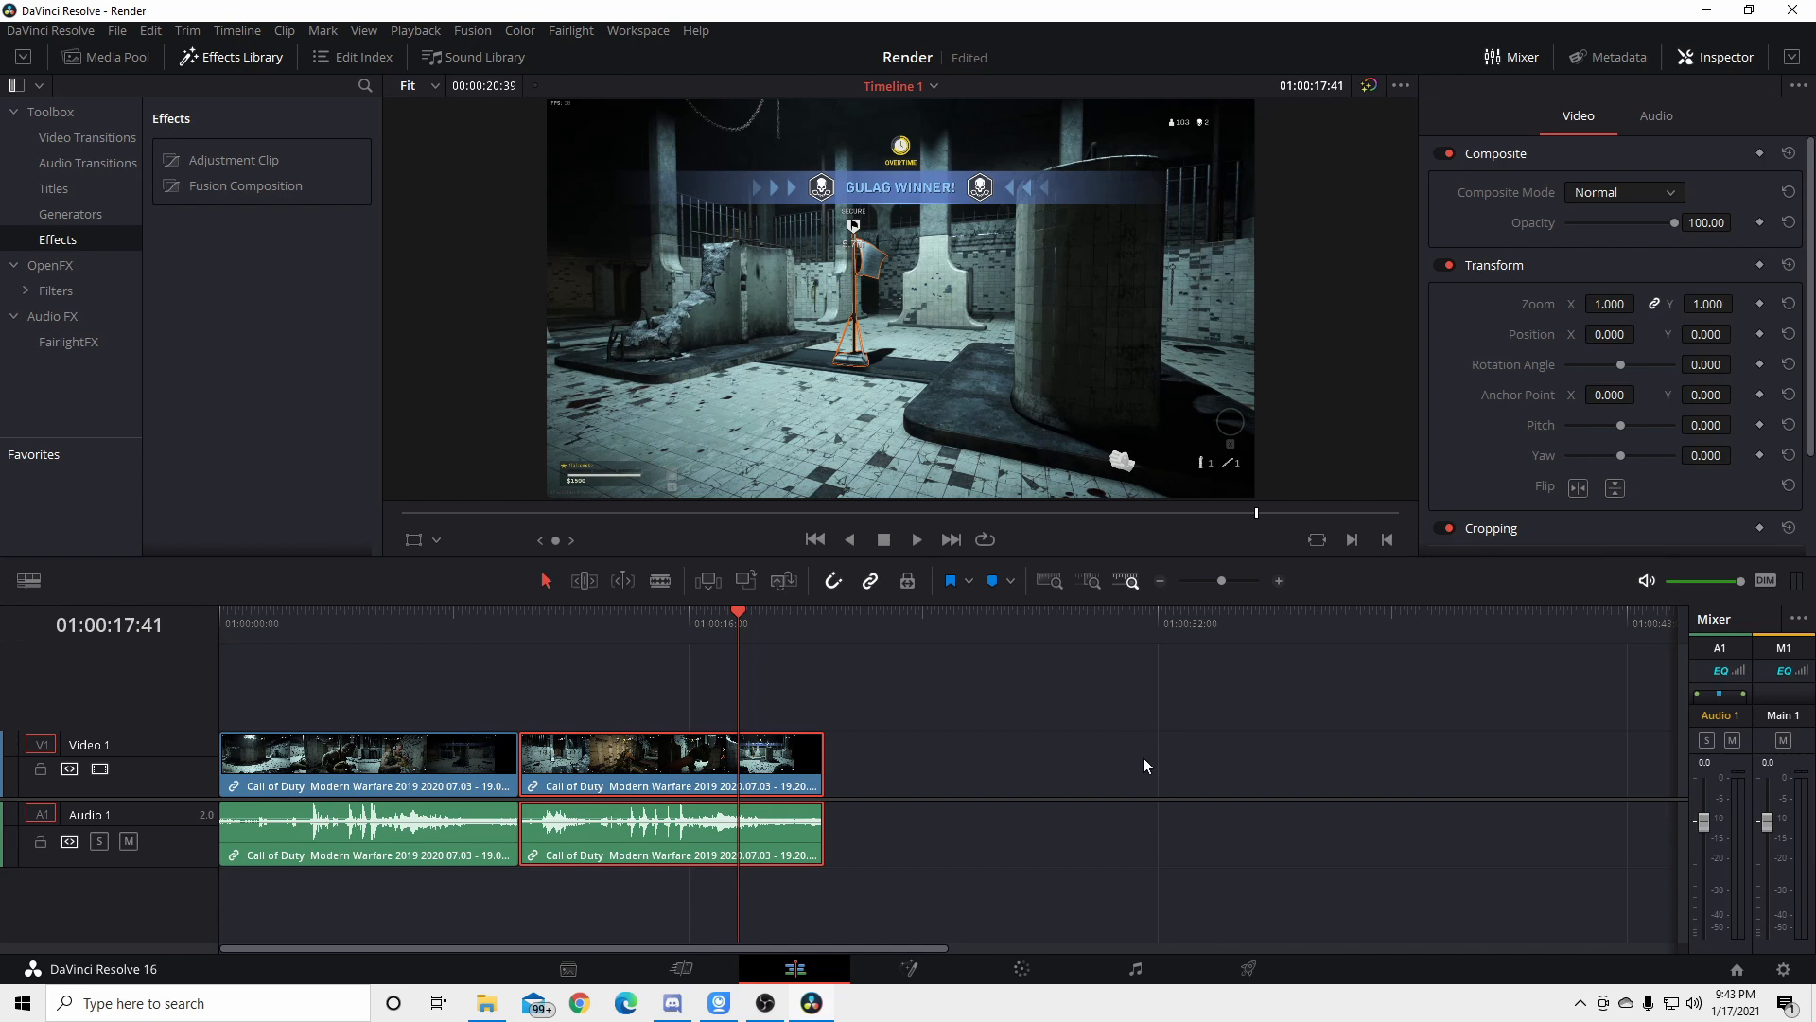
# On the Deliver page, set the custom video export format to MP4 with the H.264 codec
pyautogui.click(1250, 967)
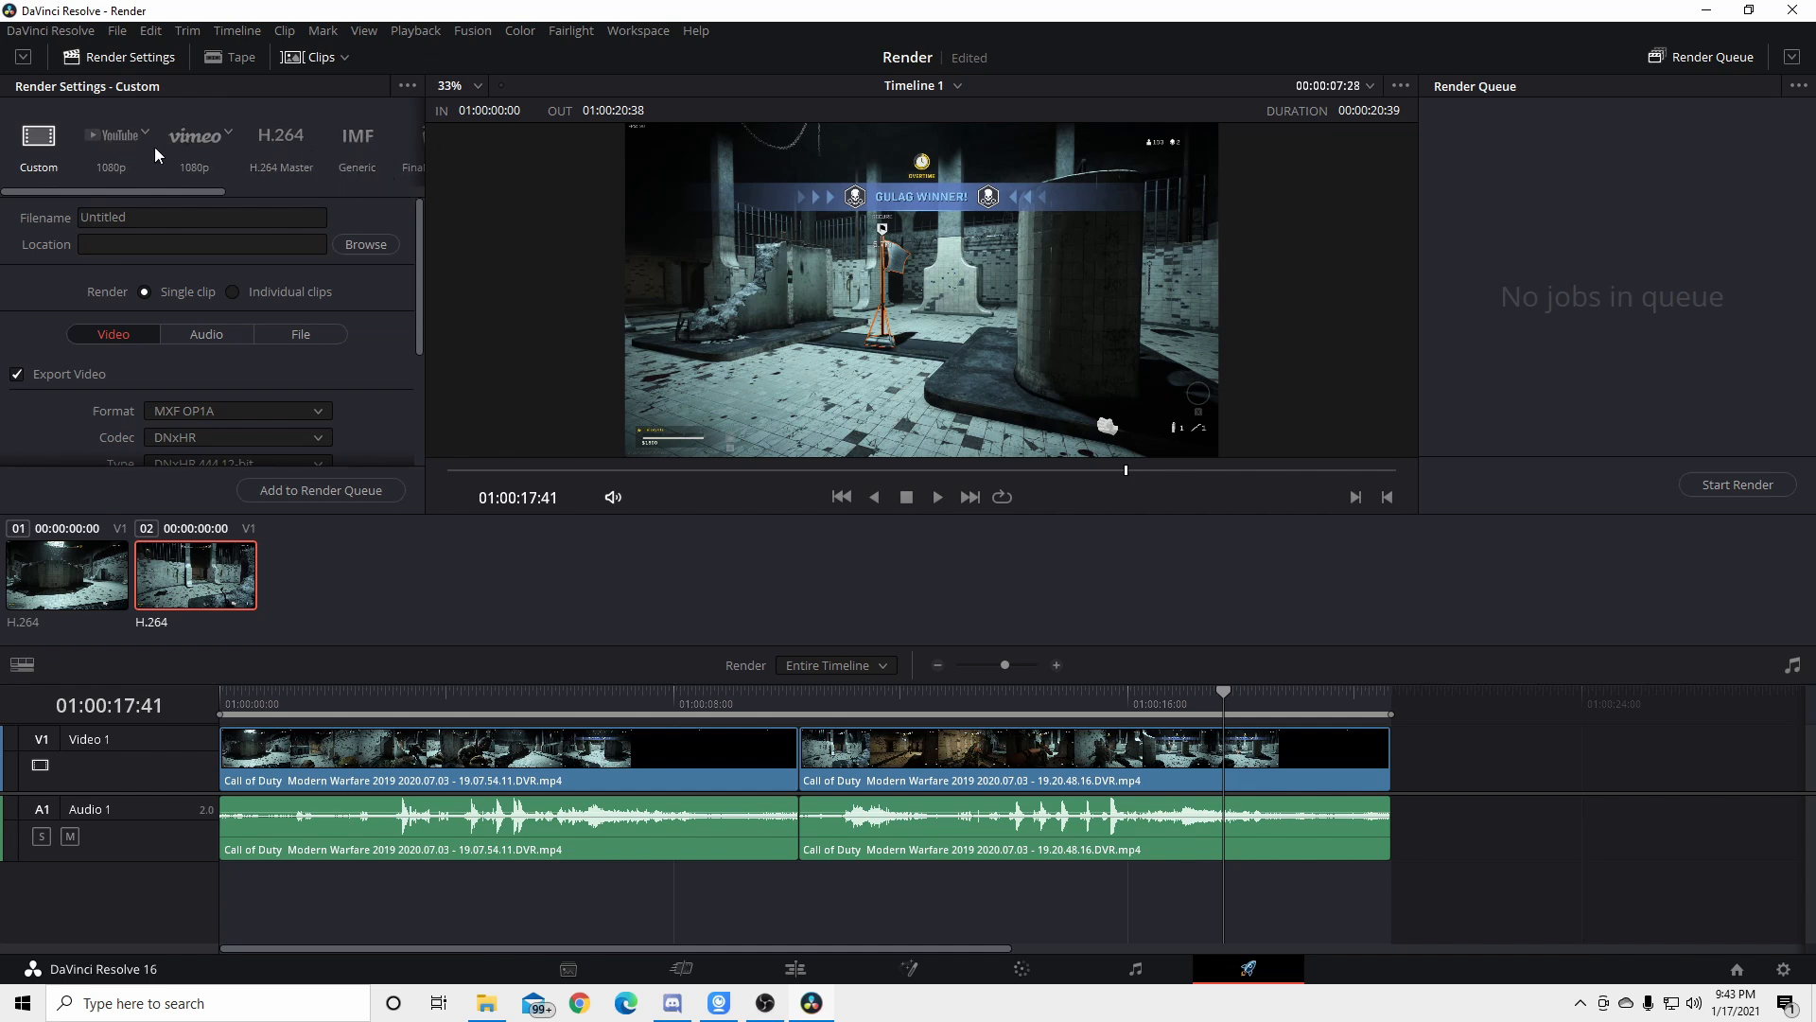
pyautogui.scroll(-3, 275, 310)
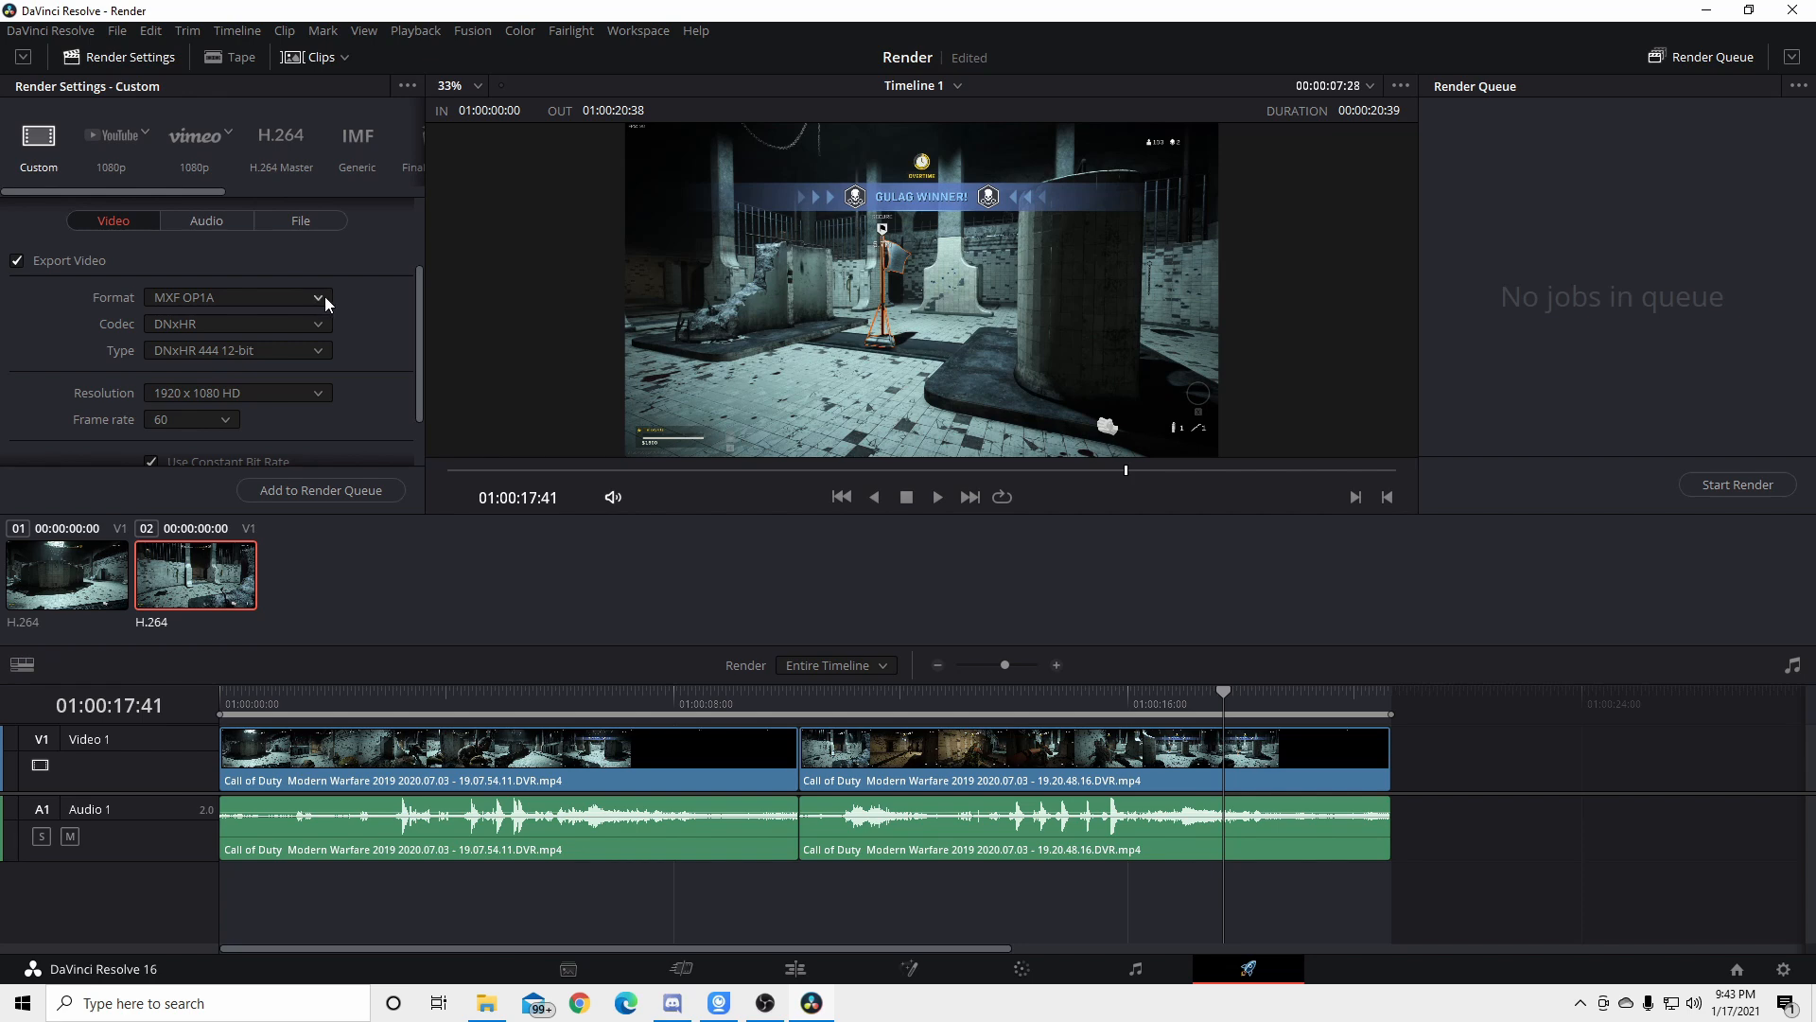
pyautogui.click(325, 297)
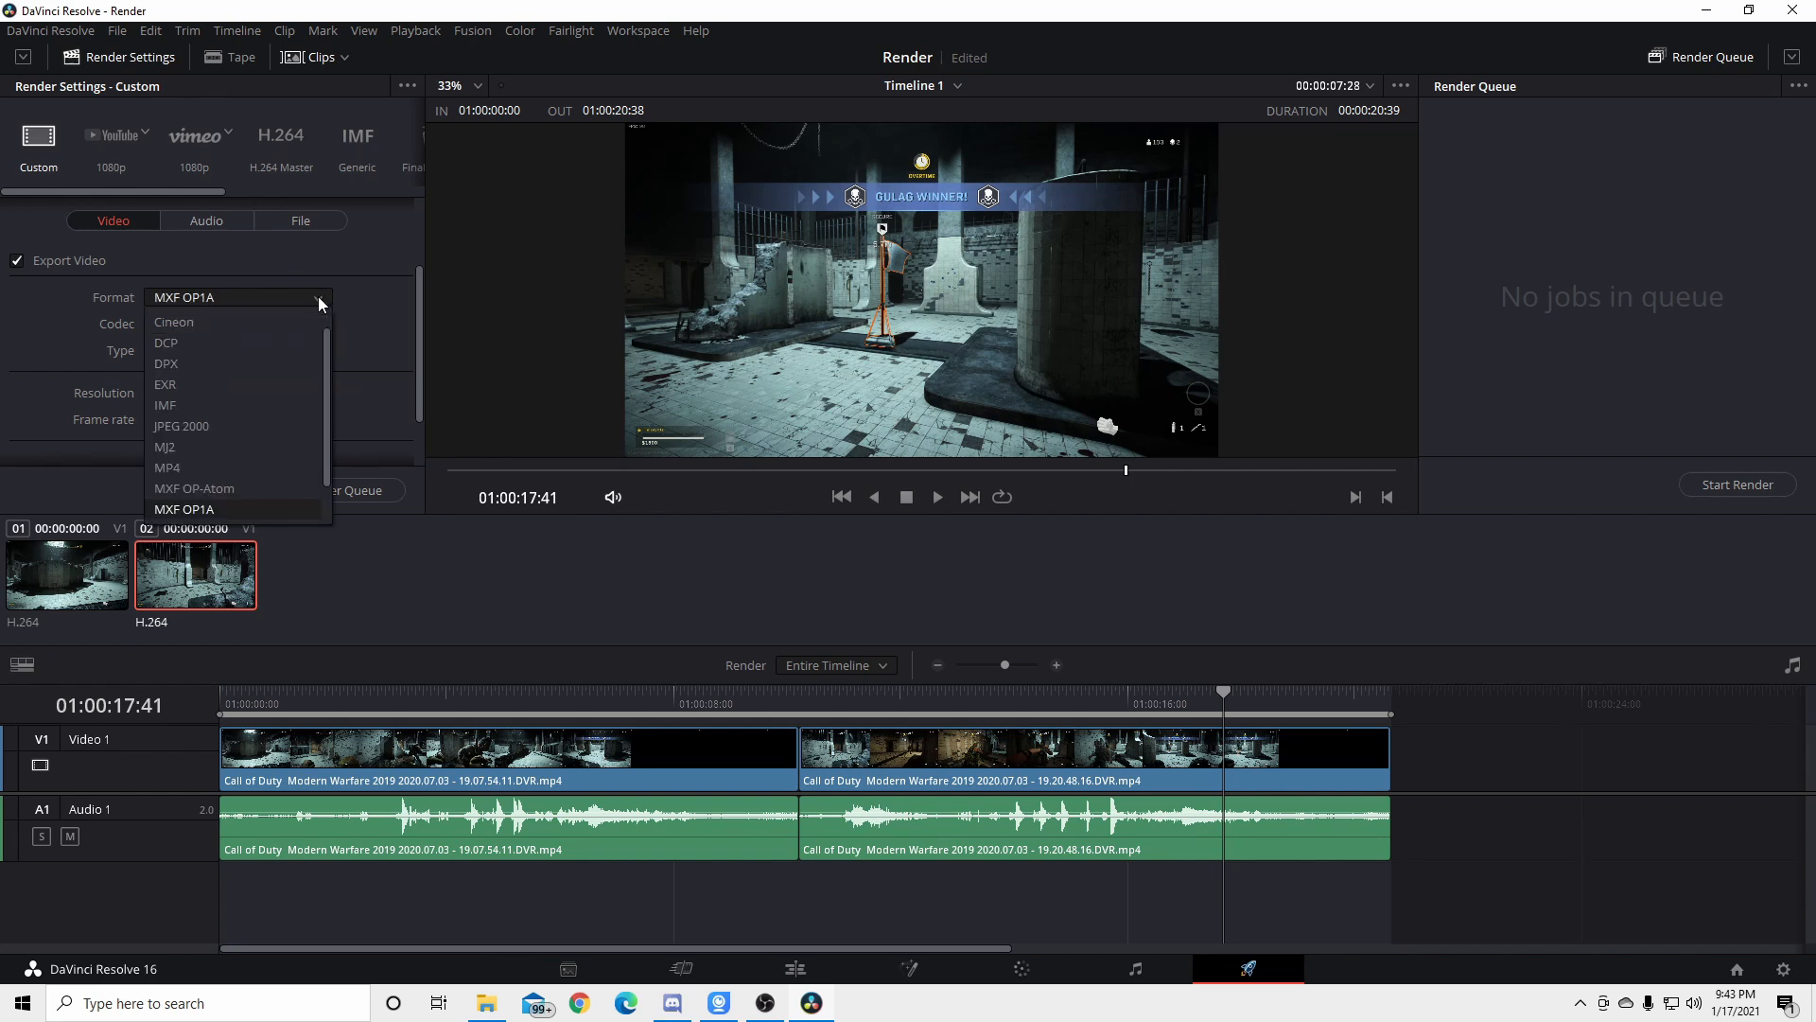
pyautogui.click(191, 467)
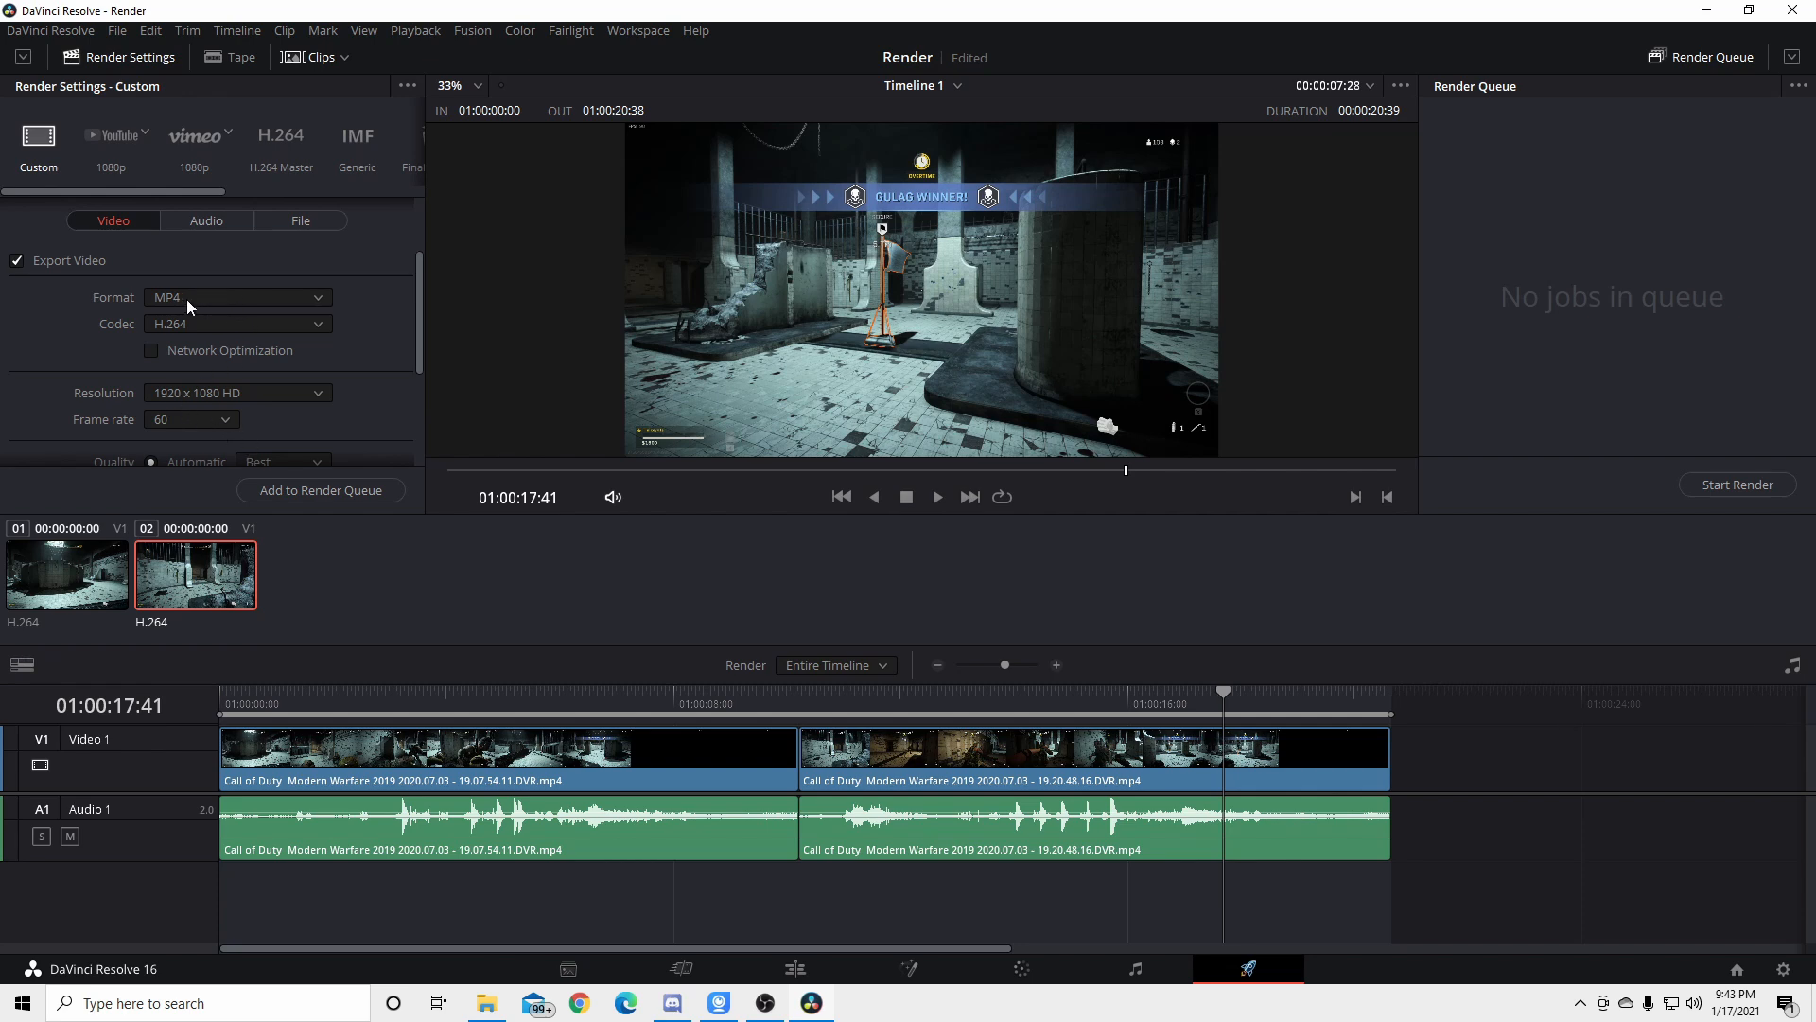
pyautogui.click(269, 324)
pyautogui.click(176, 352)
# Set the export's automatic quality to Best and its encoding profile to Auto
pyautogui.scroll(-1, 379, 340)
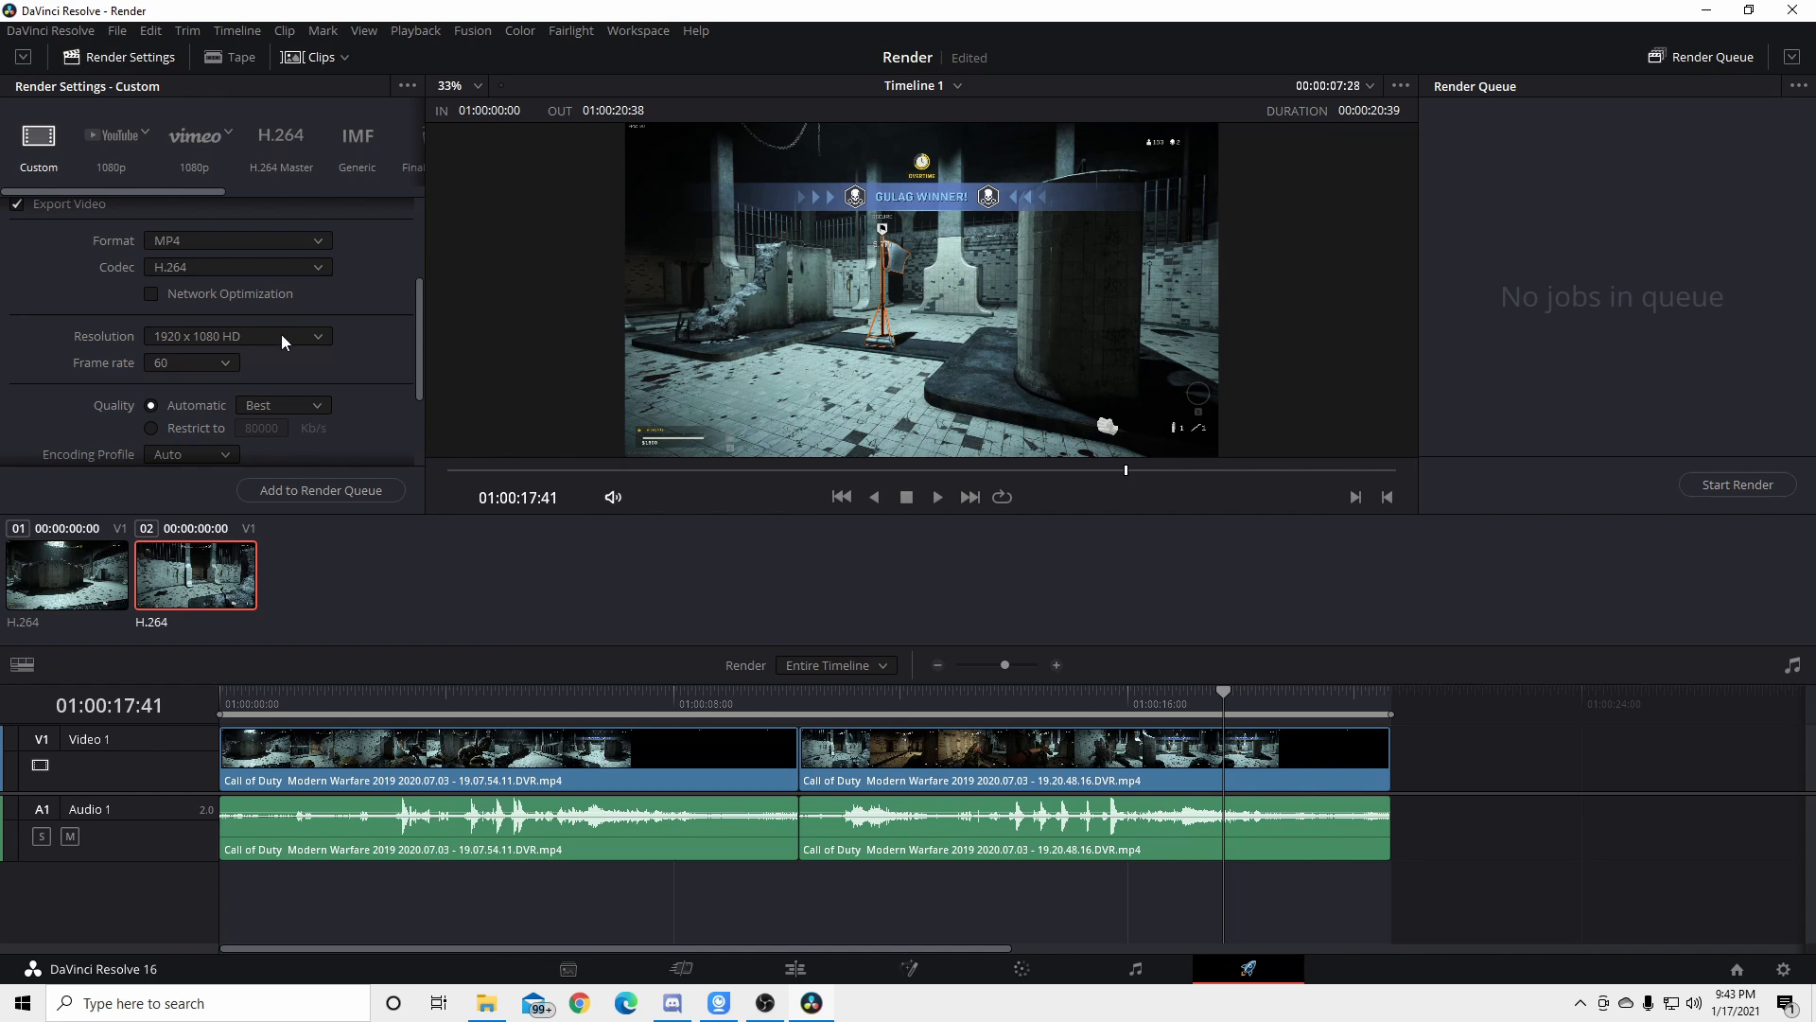
pyautogui.scroll(-2, 303, 337)
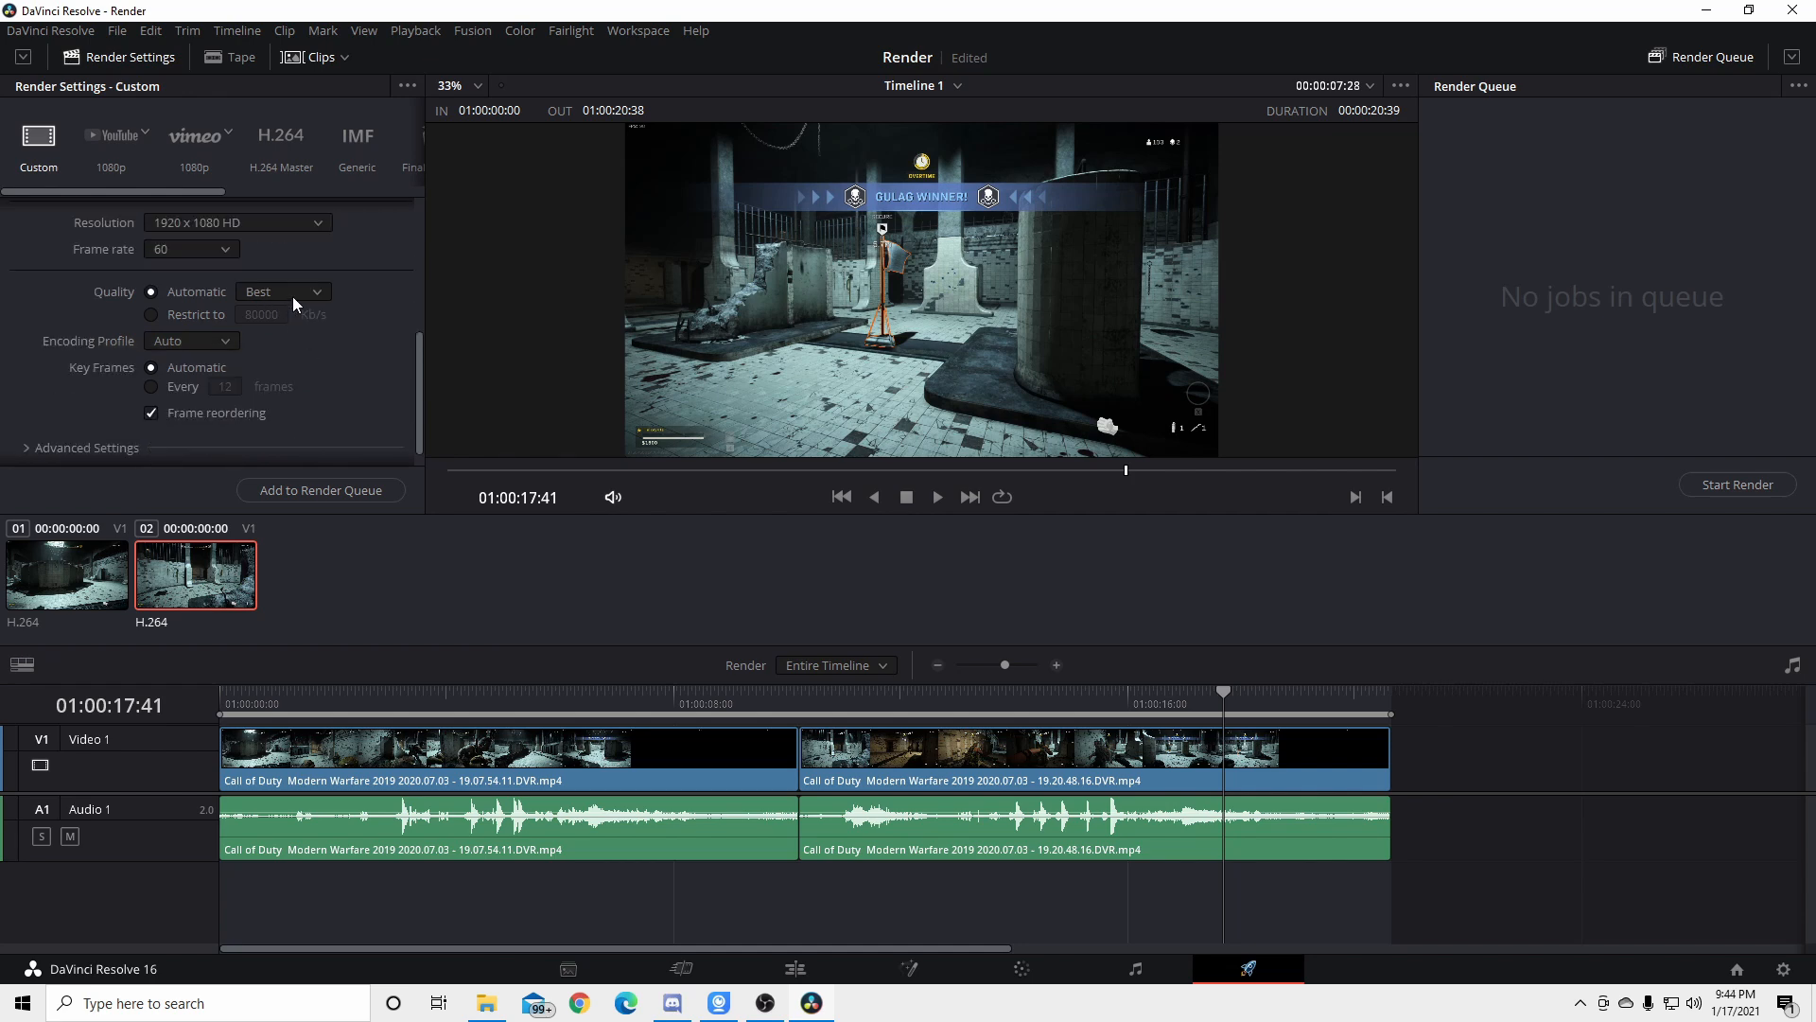
pyautogui.click(317, 289)
pyautogui.click(275, 401)
pyautogui.click(213, 343)
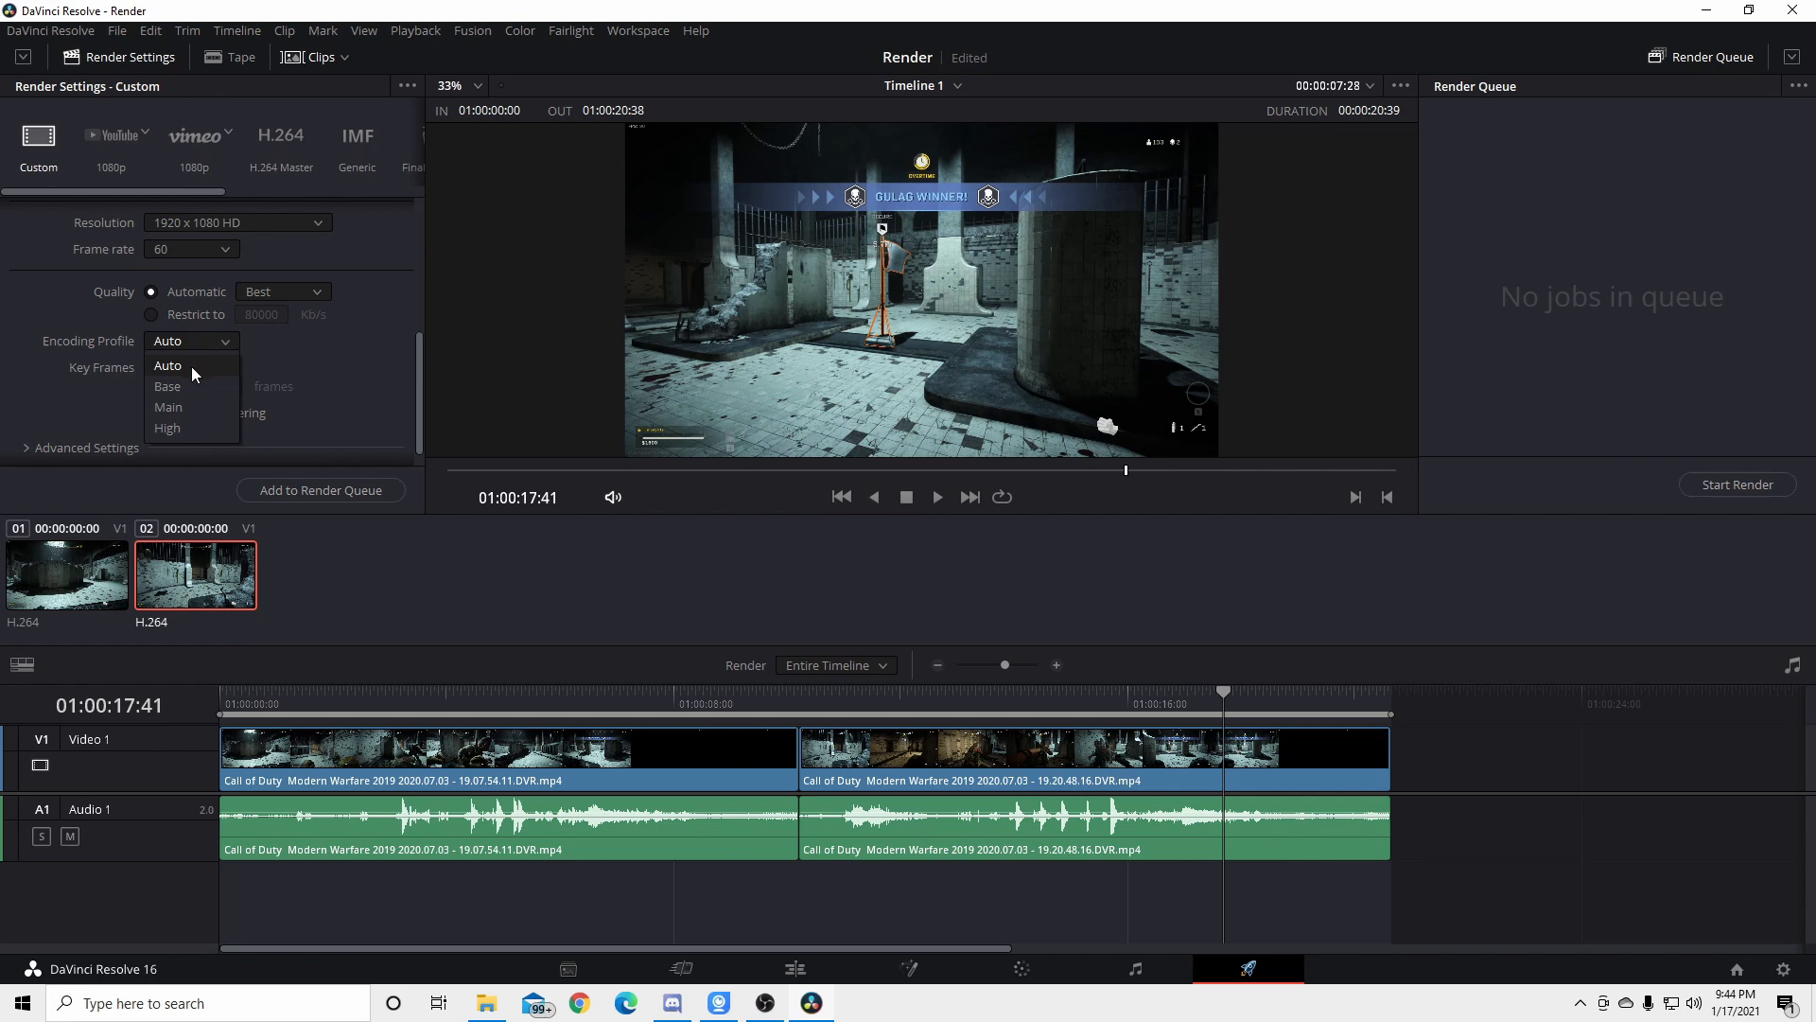
pyautogui.click(191, 366)
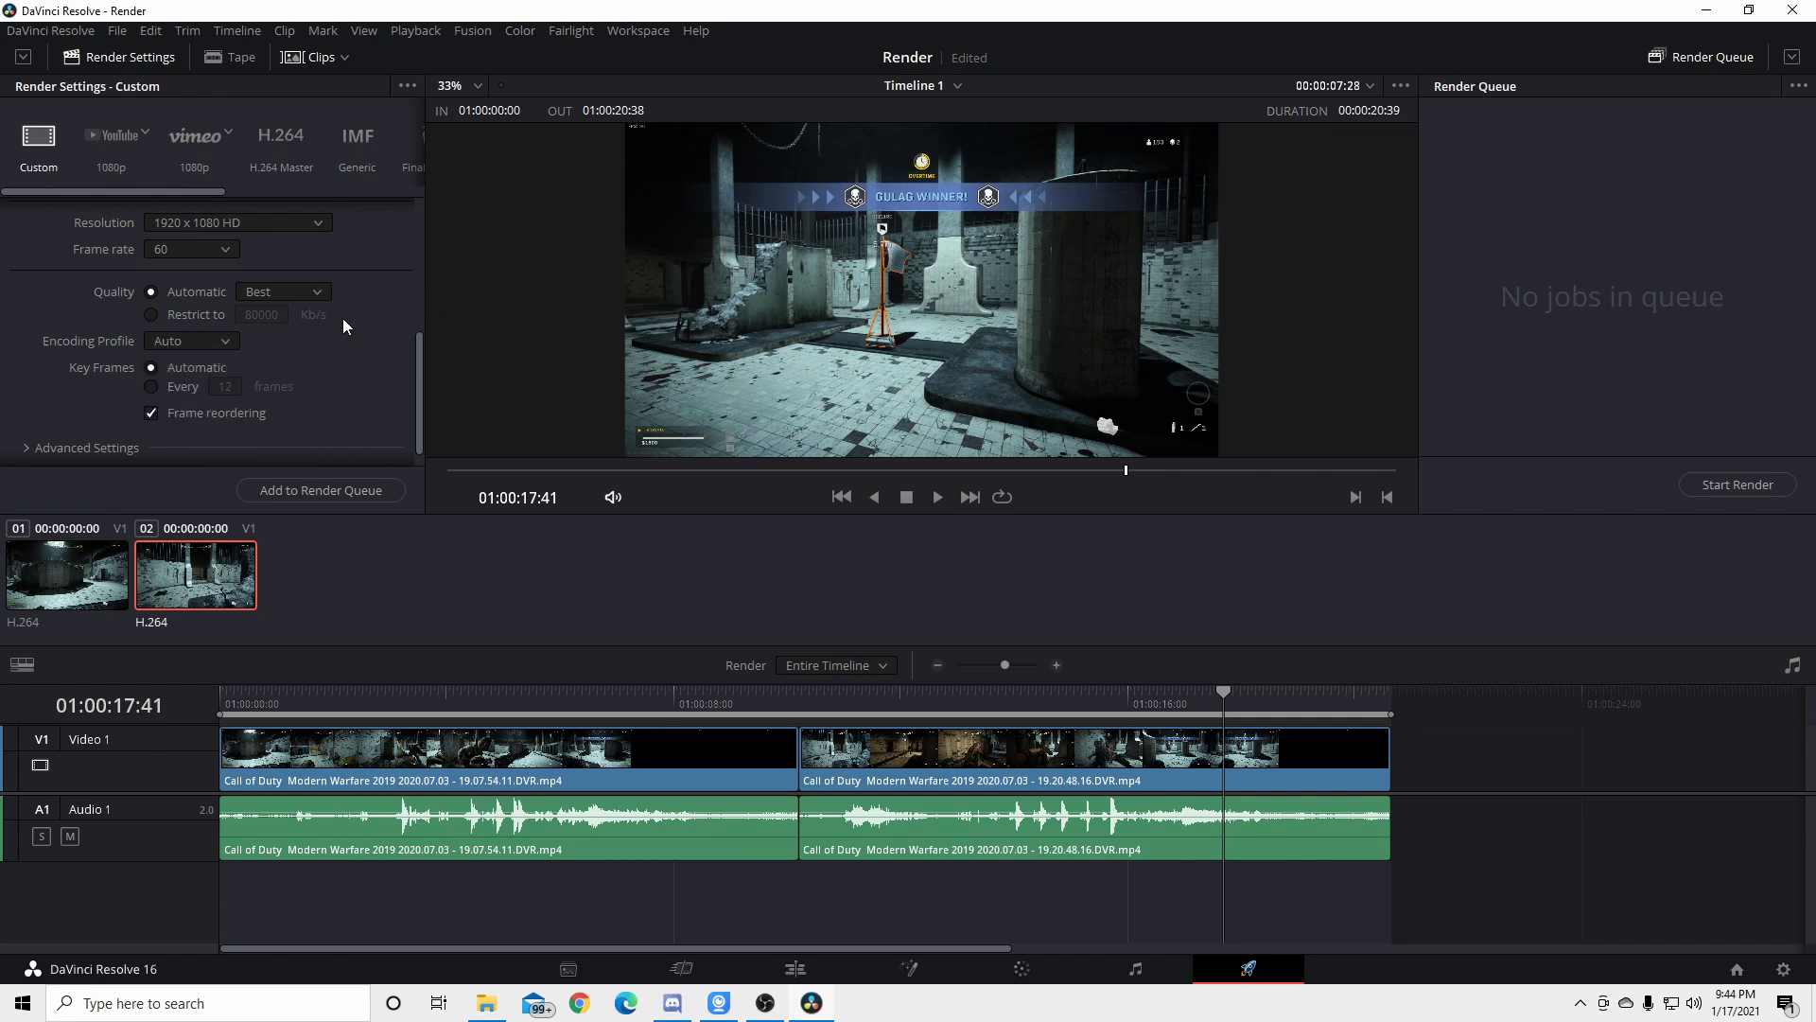
# Add the timeline to the render queue as Render in the Videos\Projects folder and start rendering it
pyautogui.scroll(-1, 333, 350)
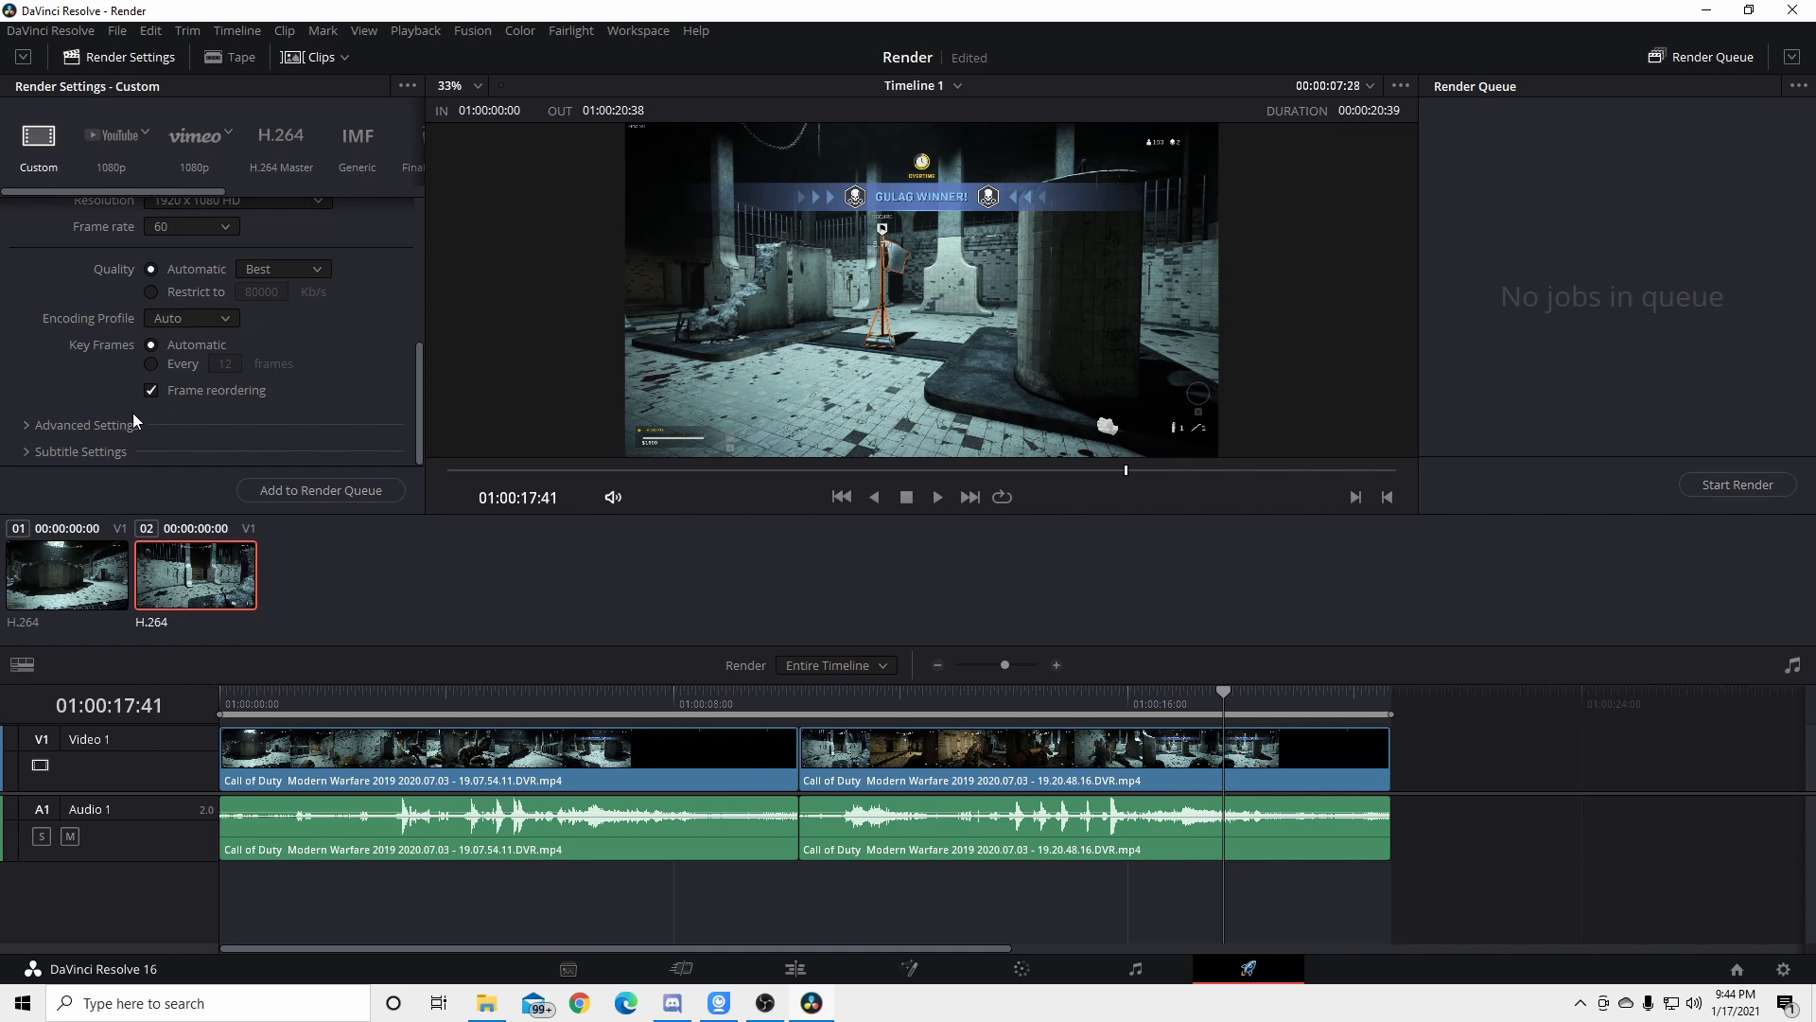
pyautogui.scroll(10, 286, 365)
pyautogui.scroll(1, 189, 355)
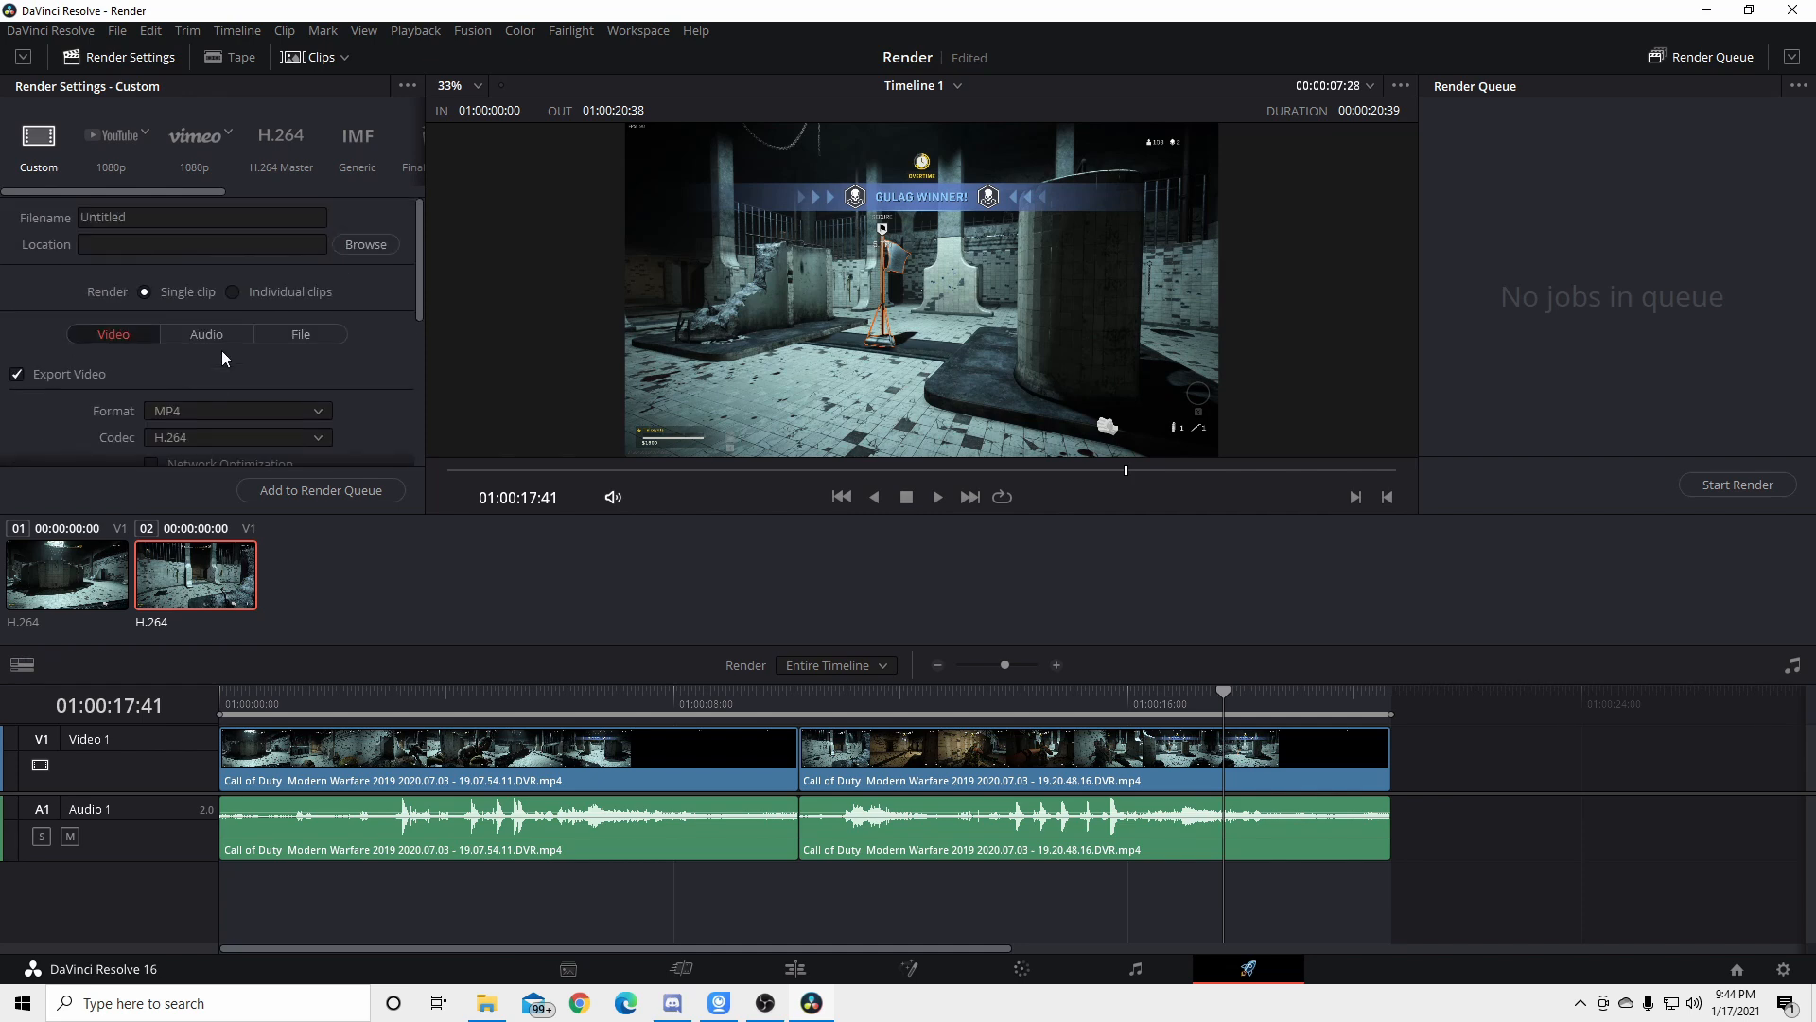
pyautogui.click(312, 491)
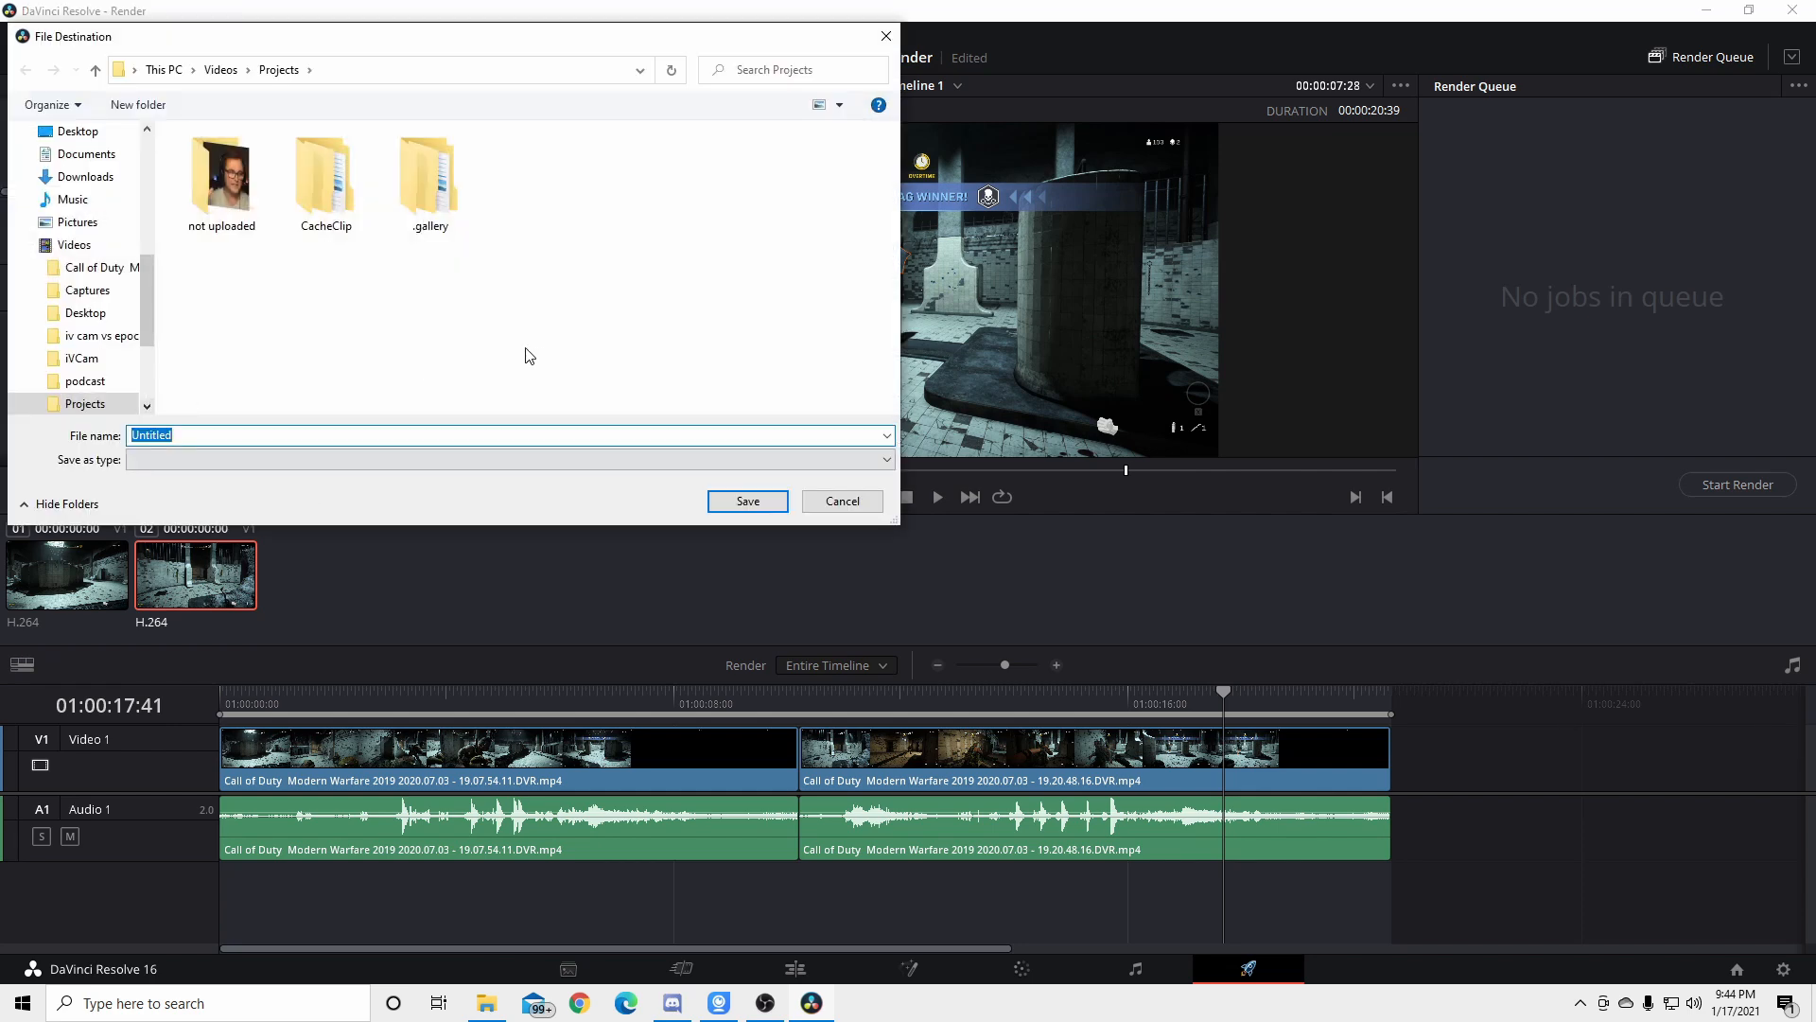
pyautogui.press('BackSpace')
pyautogui.click(749, 501)
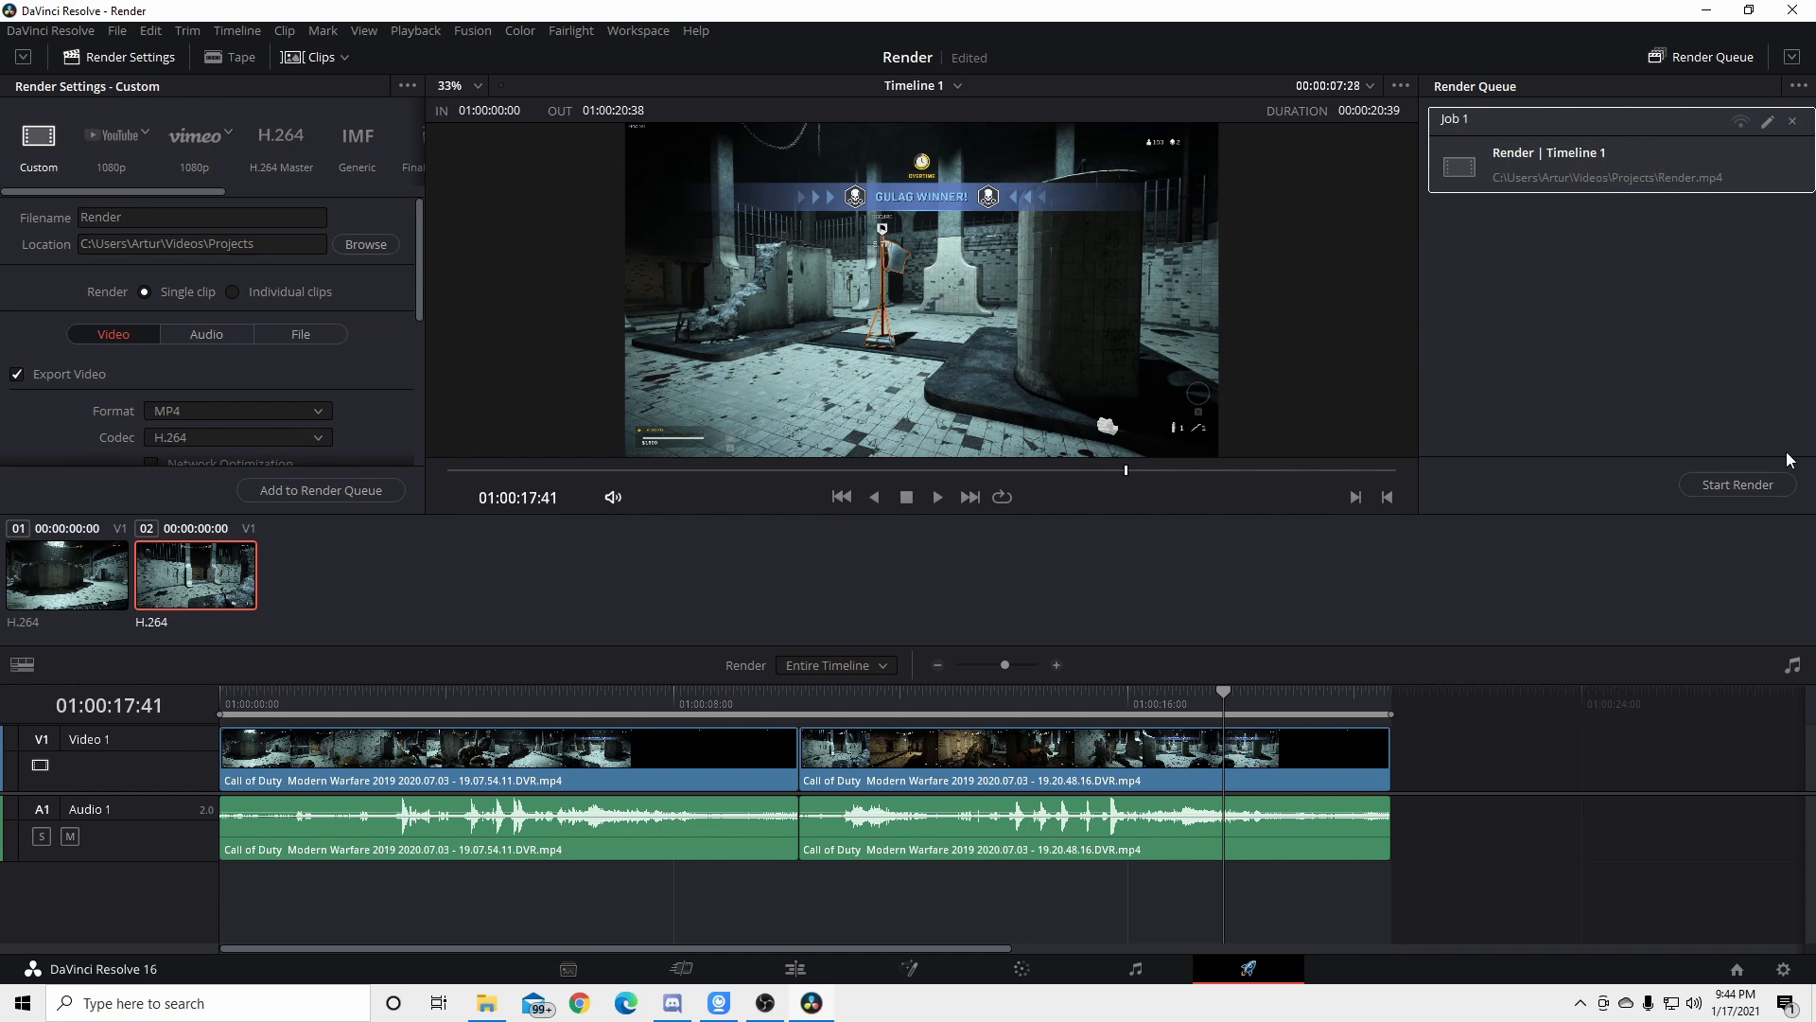
pyautogui.click(1745, 486)
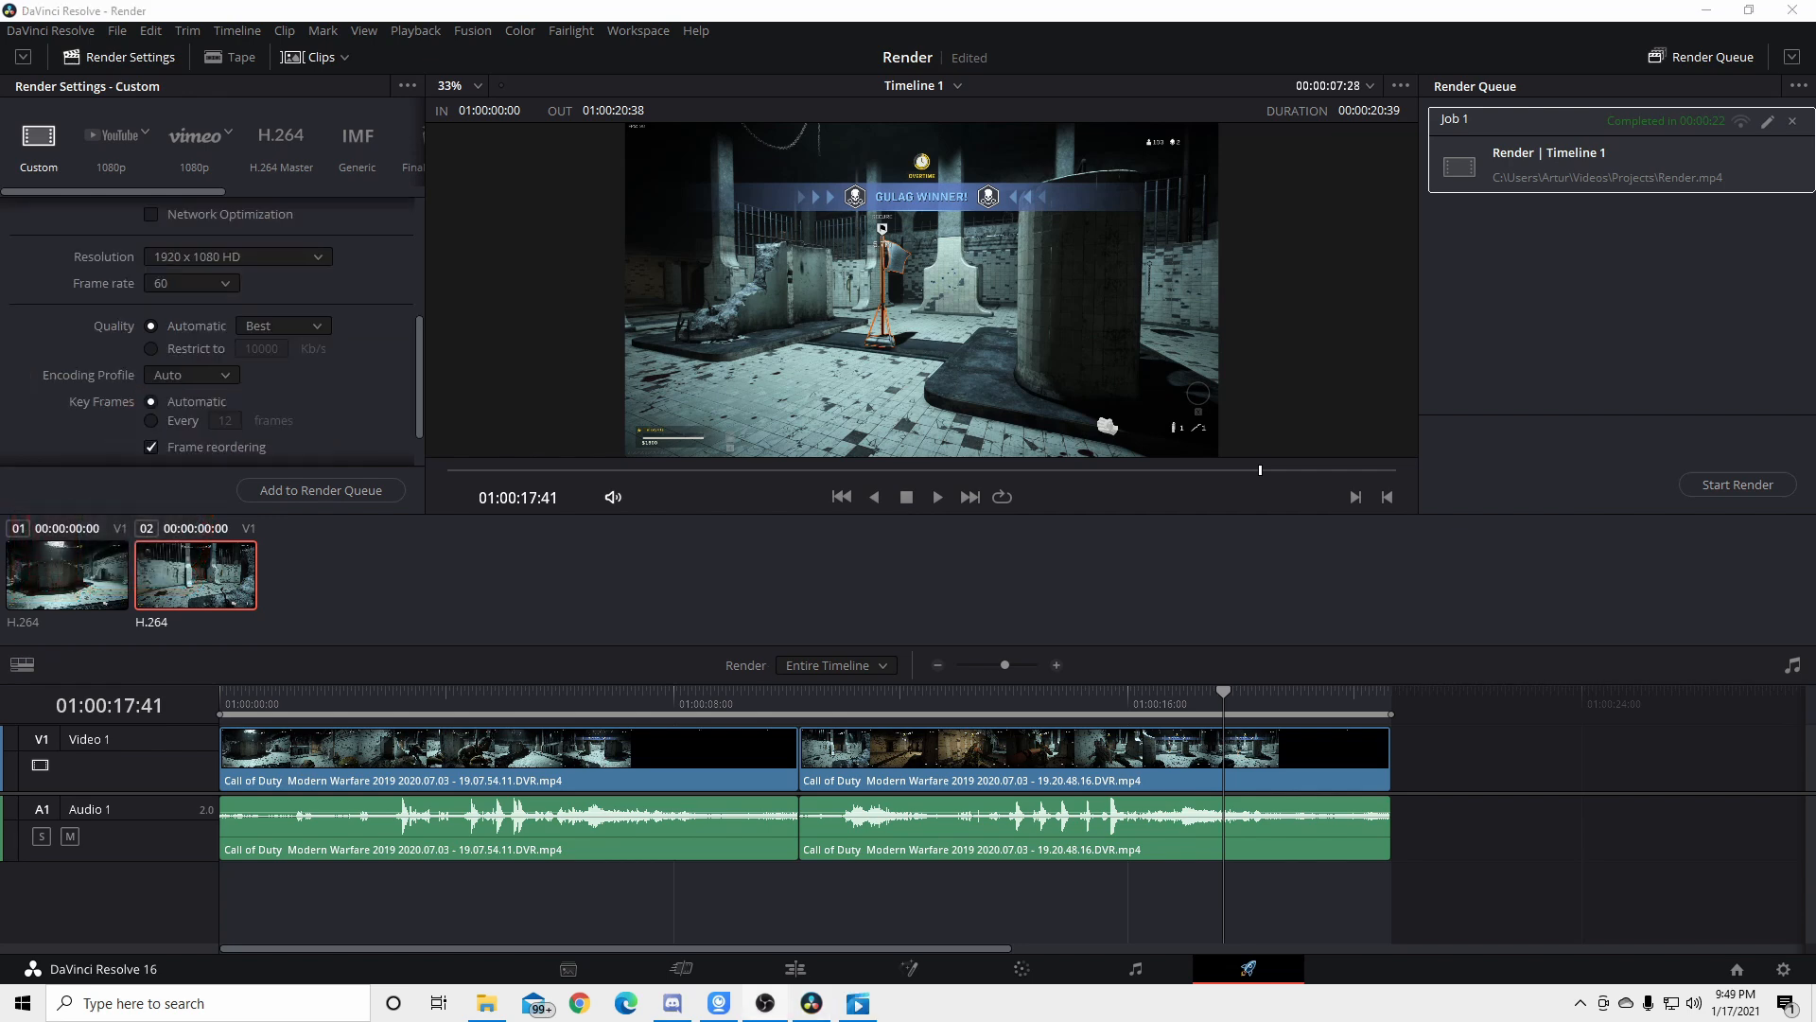
# Switch to File Explorer and open the exported Render video from the Videos\Projects folder in the media player
pyautogui.click(486, 1005)
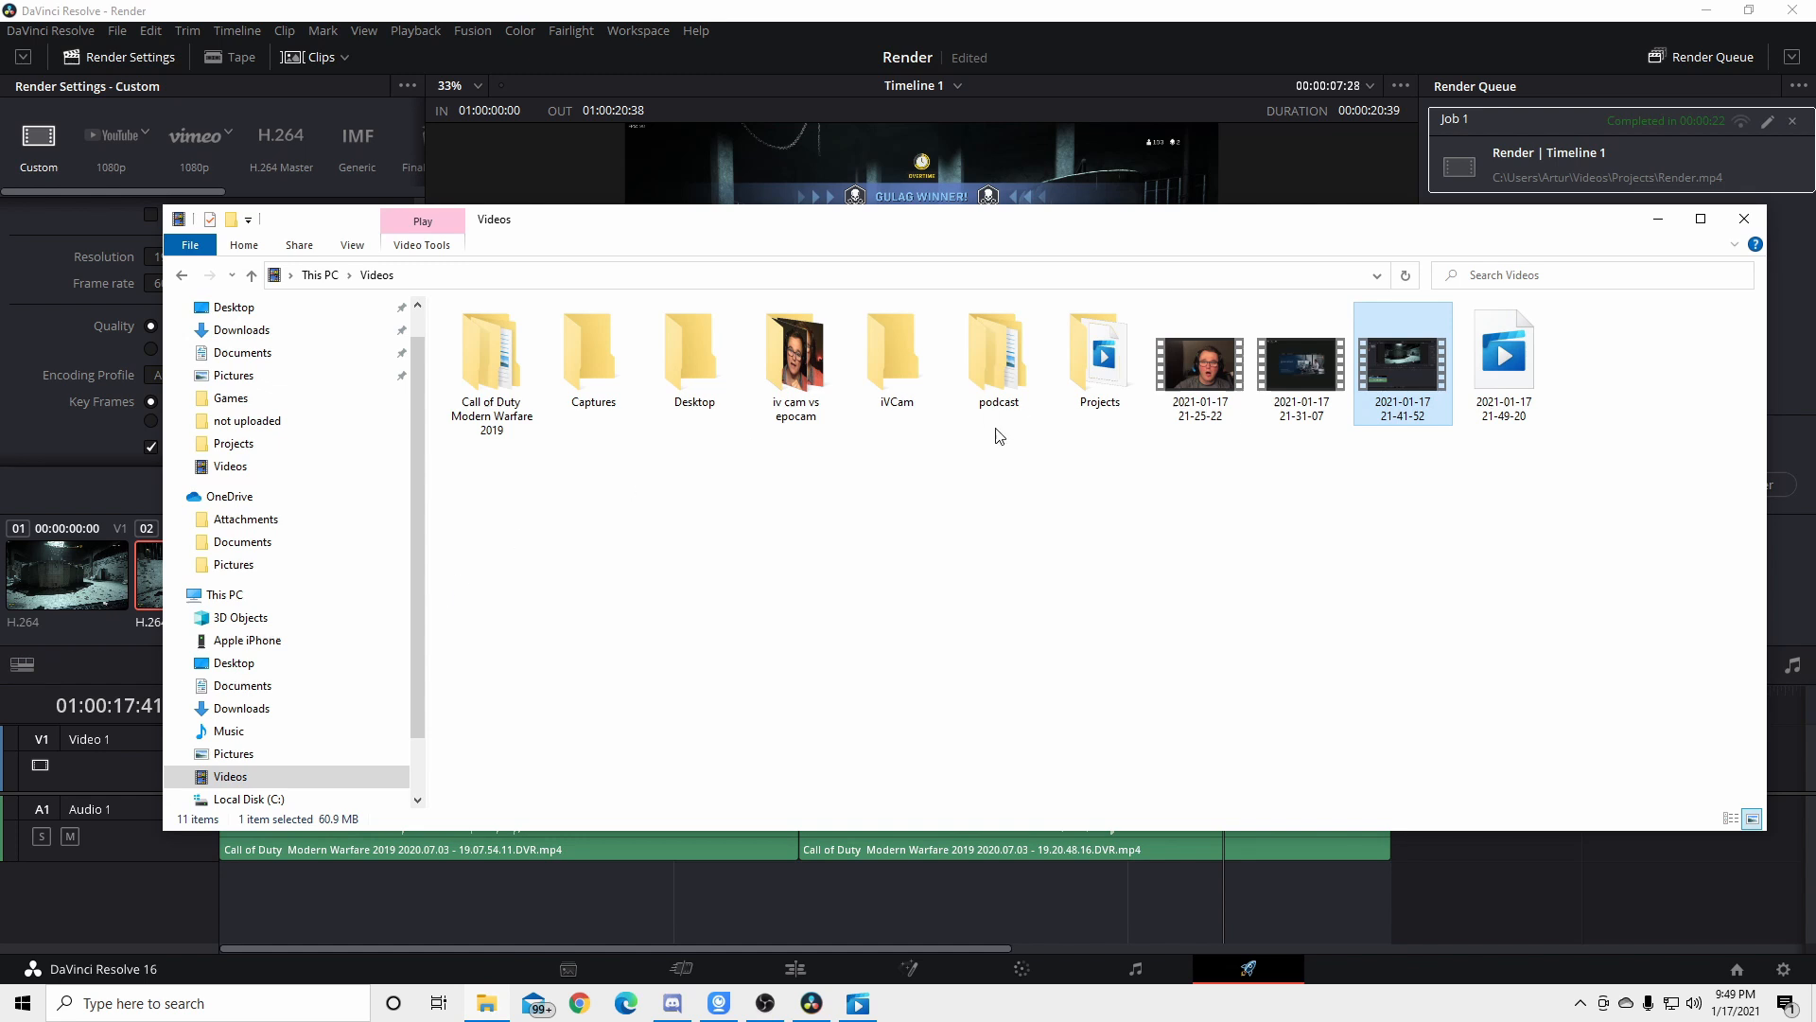
pyautogui.doubleClick(1069, 372)
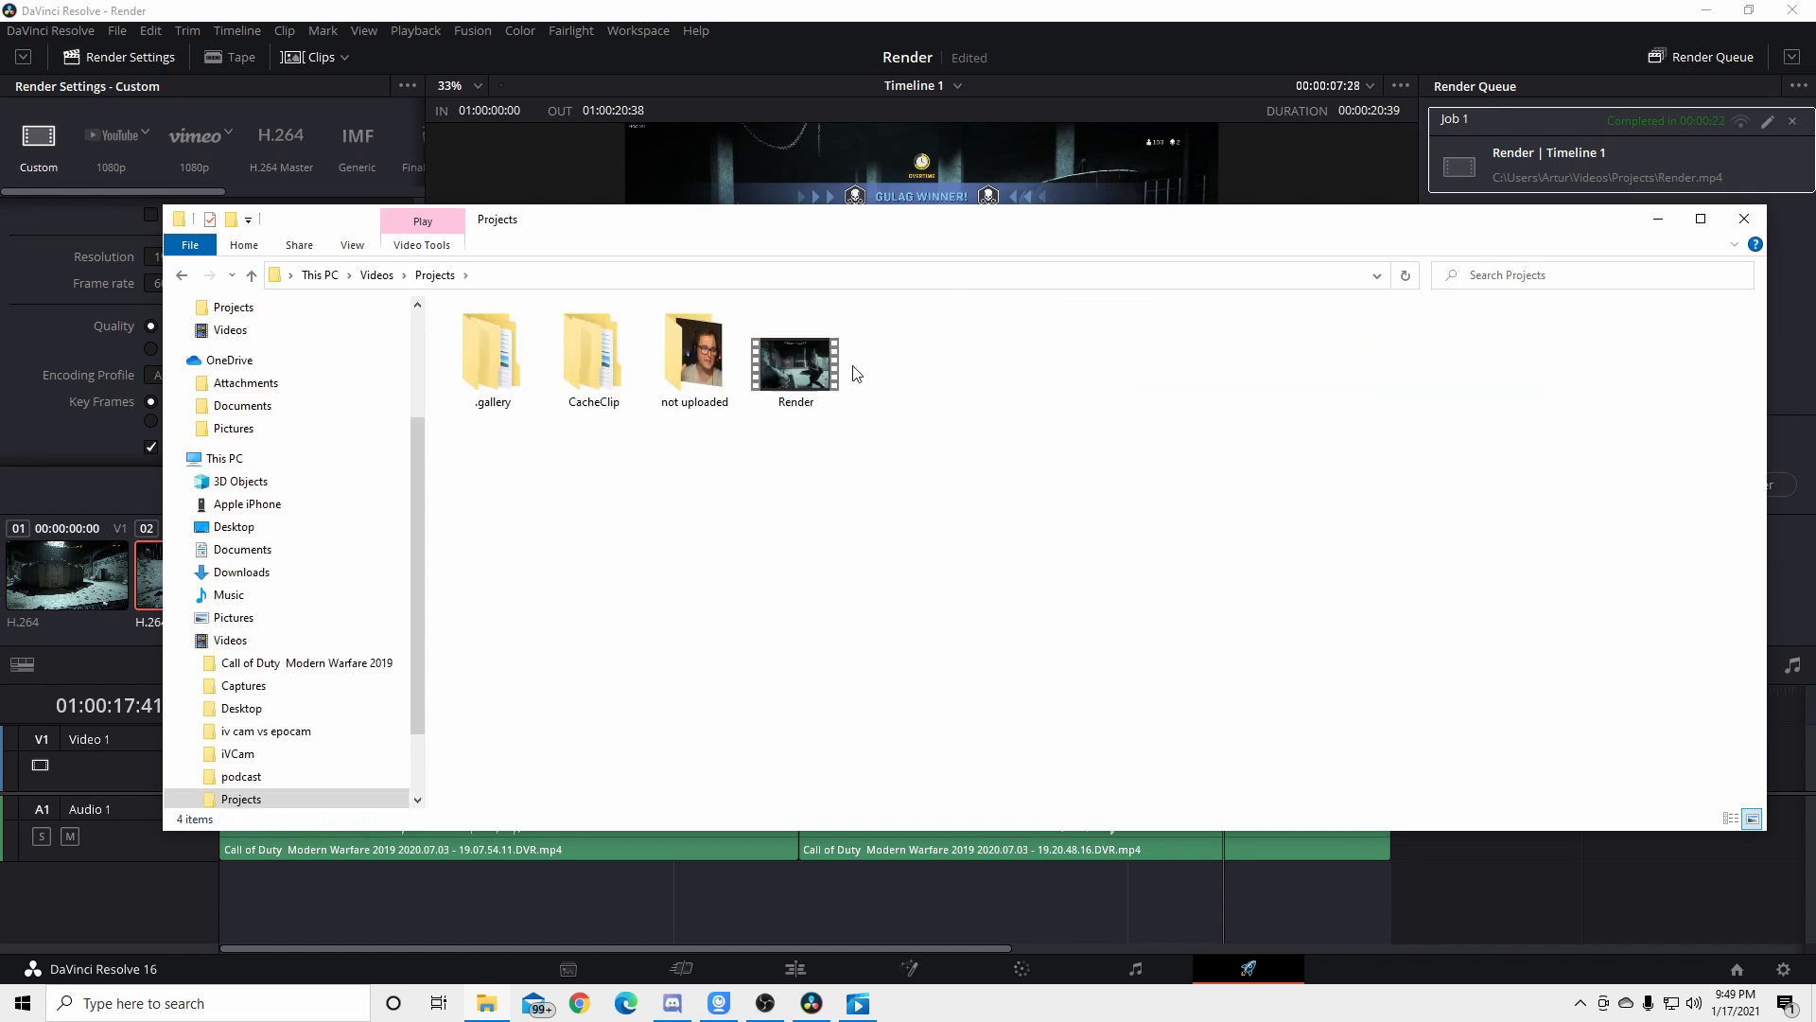
pyautogui.click(806, 372)
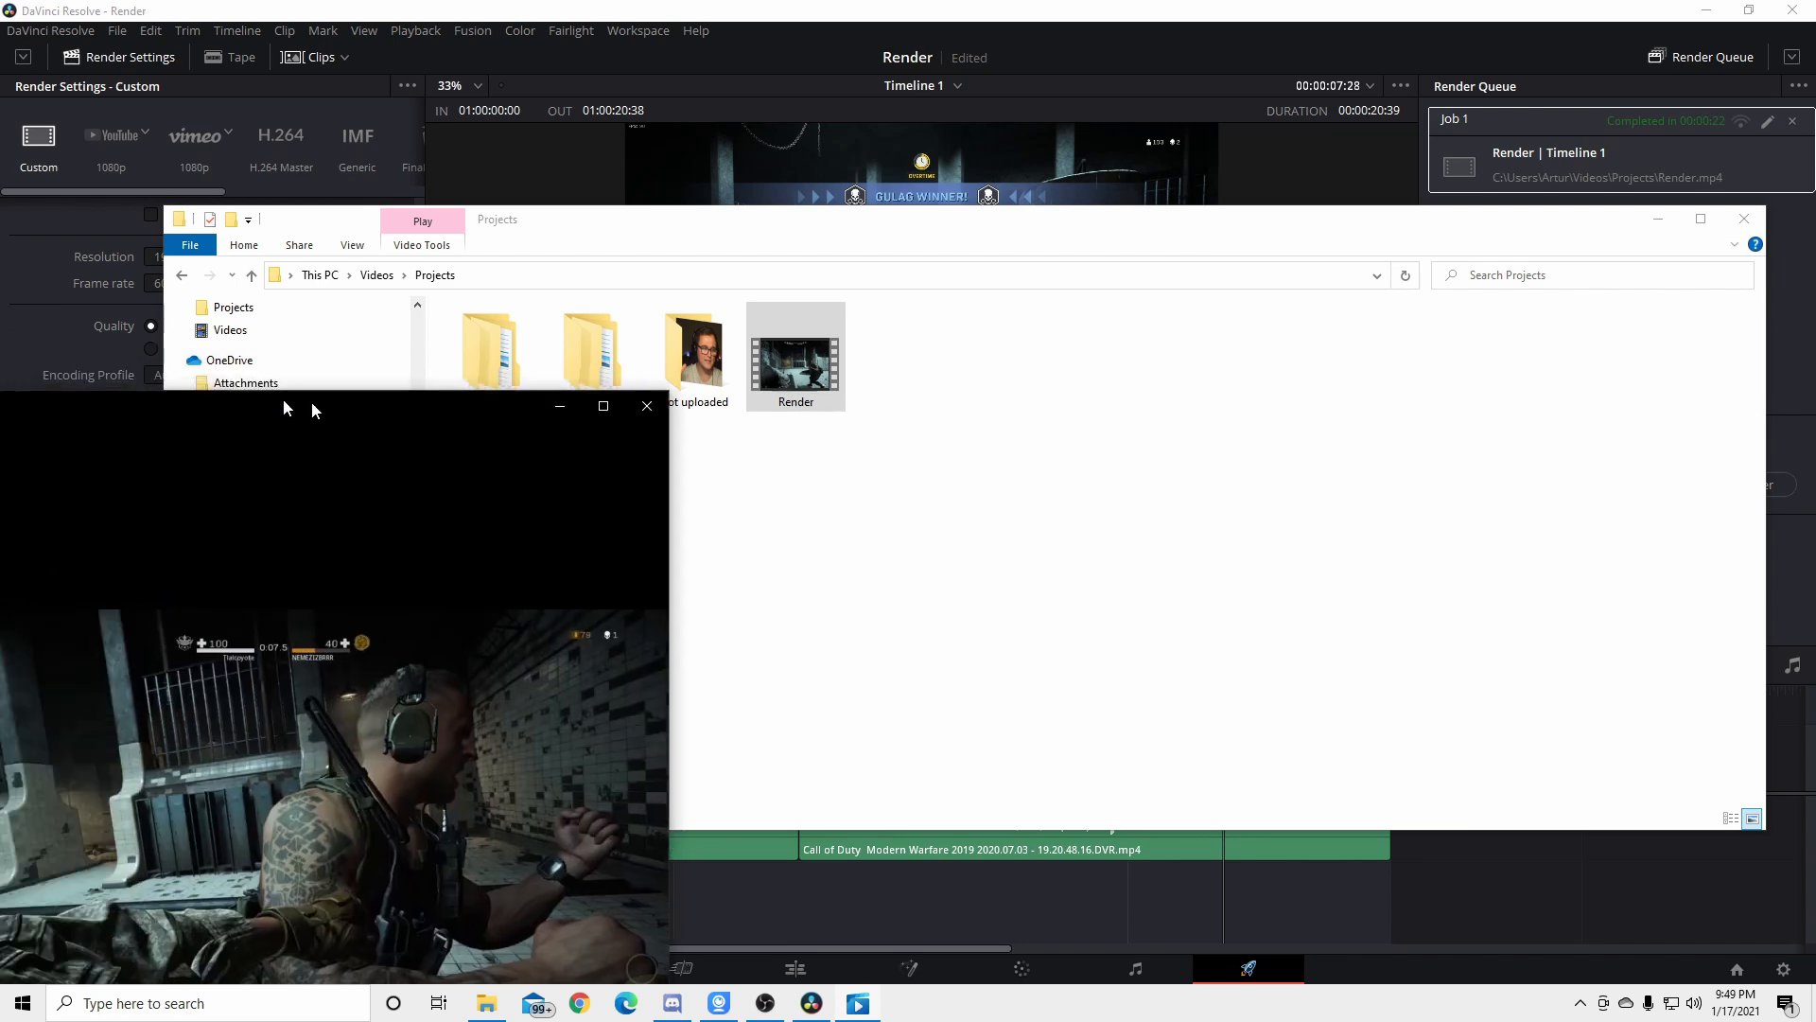
pyautogui.moveTo(310, 401); pyautogui.dragTo(1121, 68)
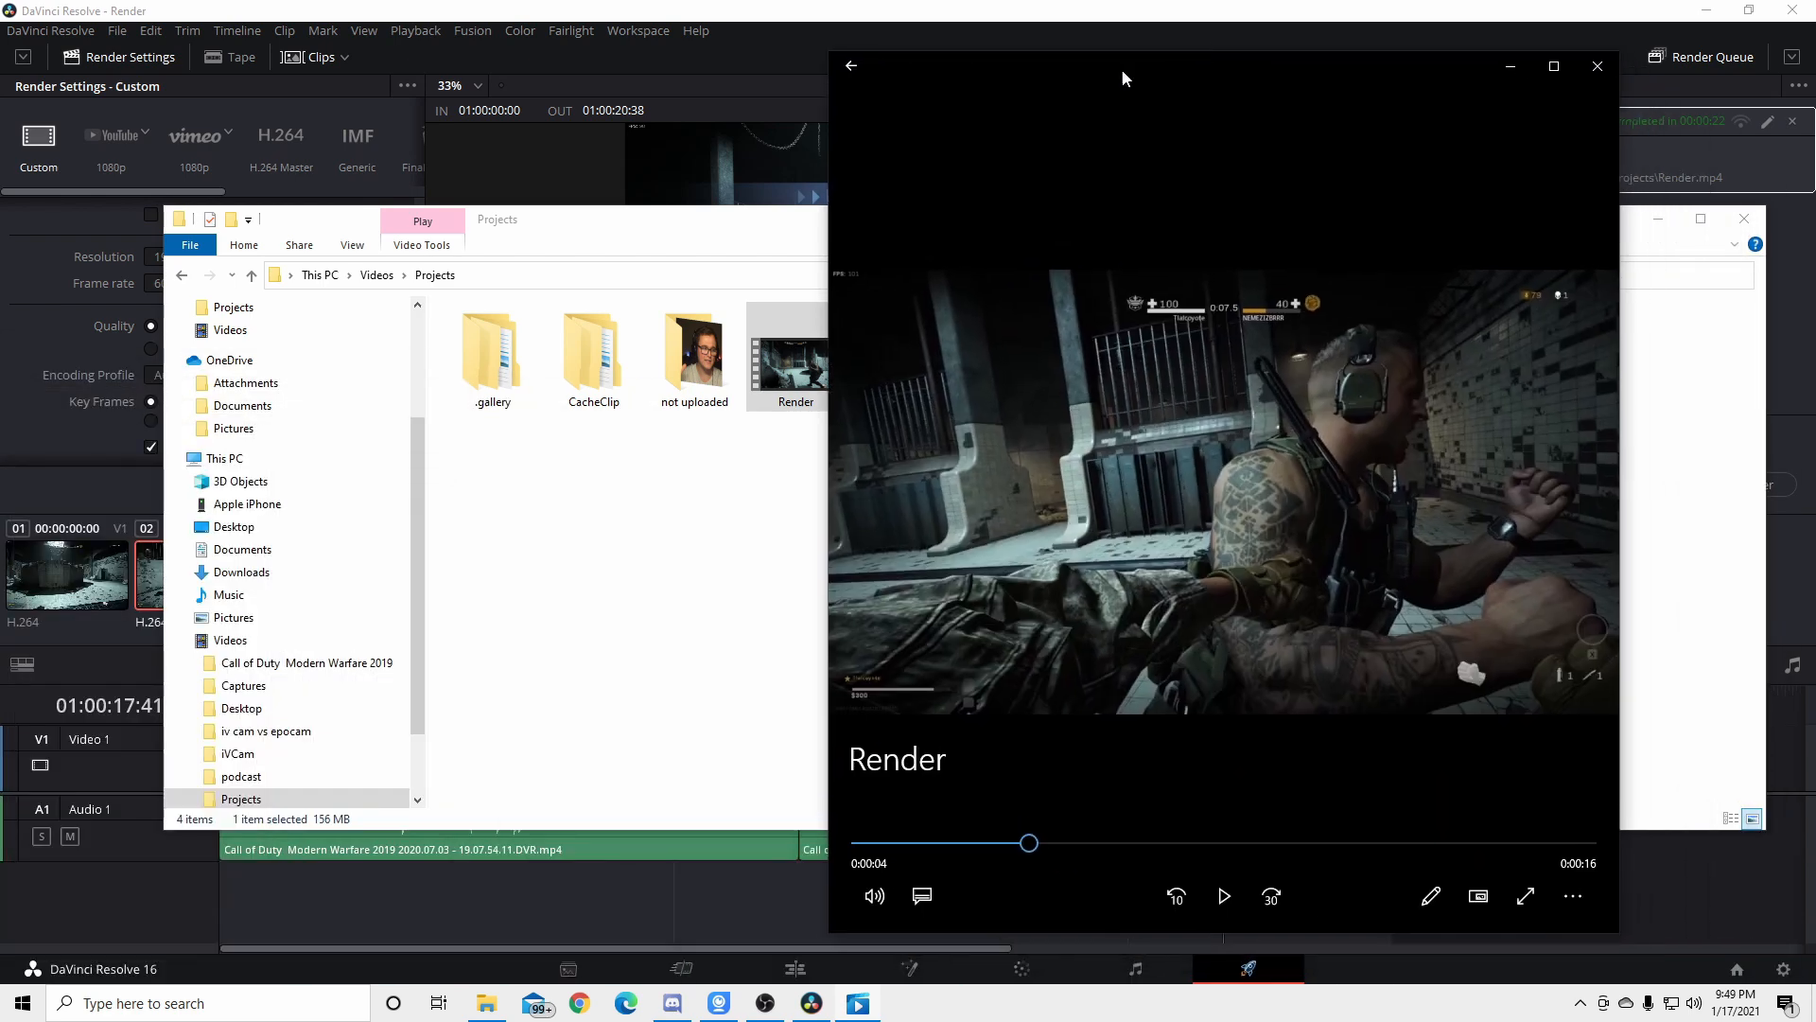
# Play the Render video in full screen, pause it near the end, and close the player to return to its file
pyautogui.click(1223, 907)
pyautogui.click(1526, 899)
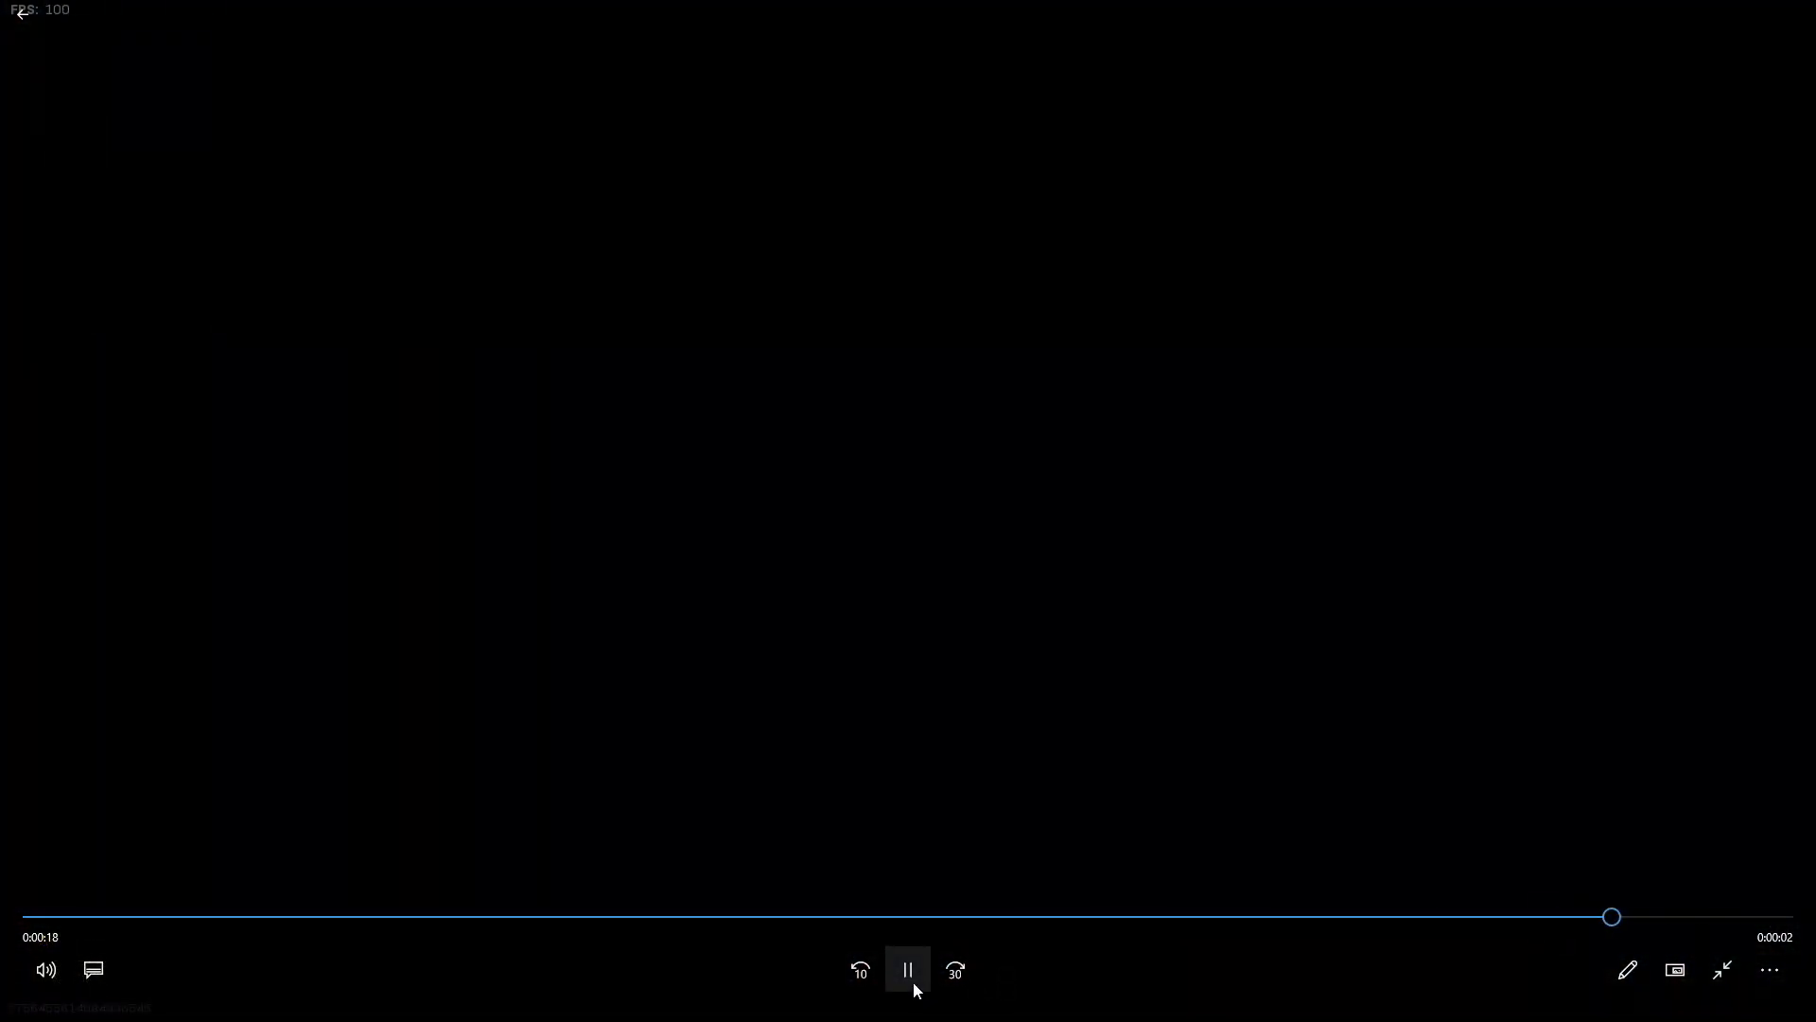
pyautogui.click(912, 981)
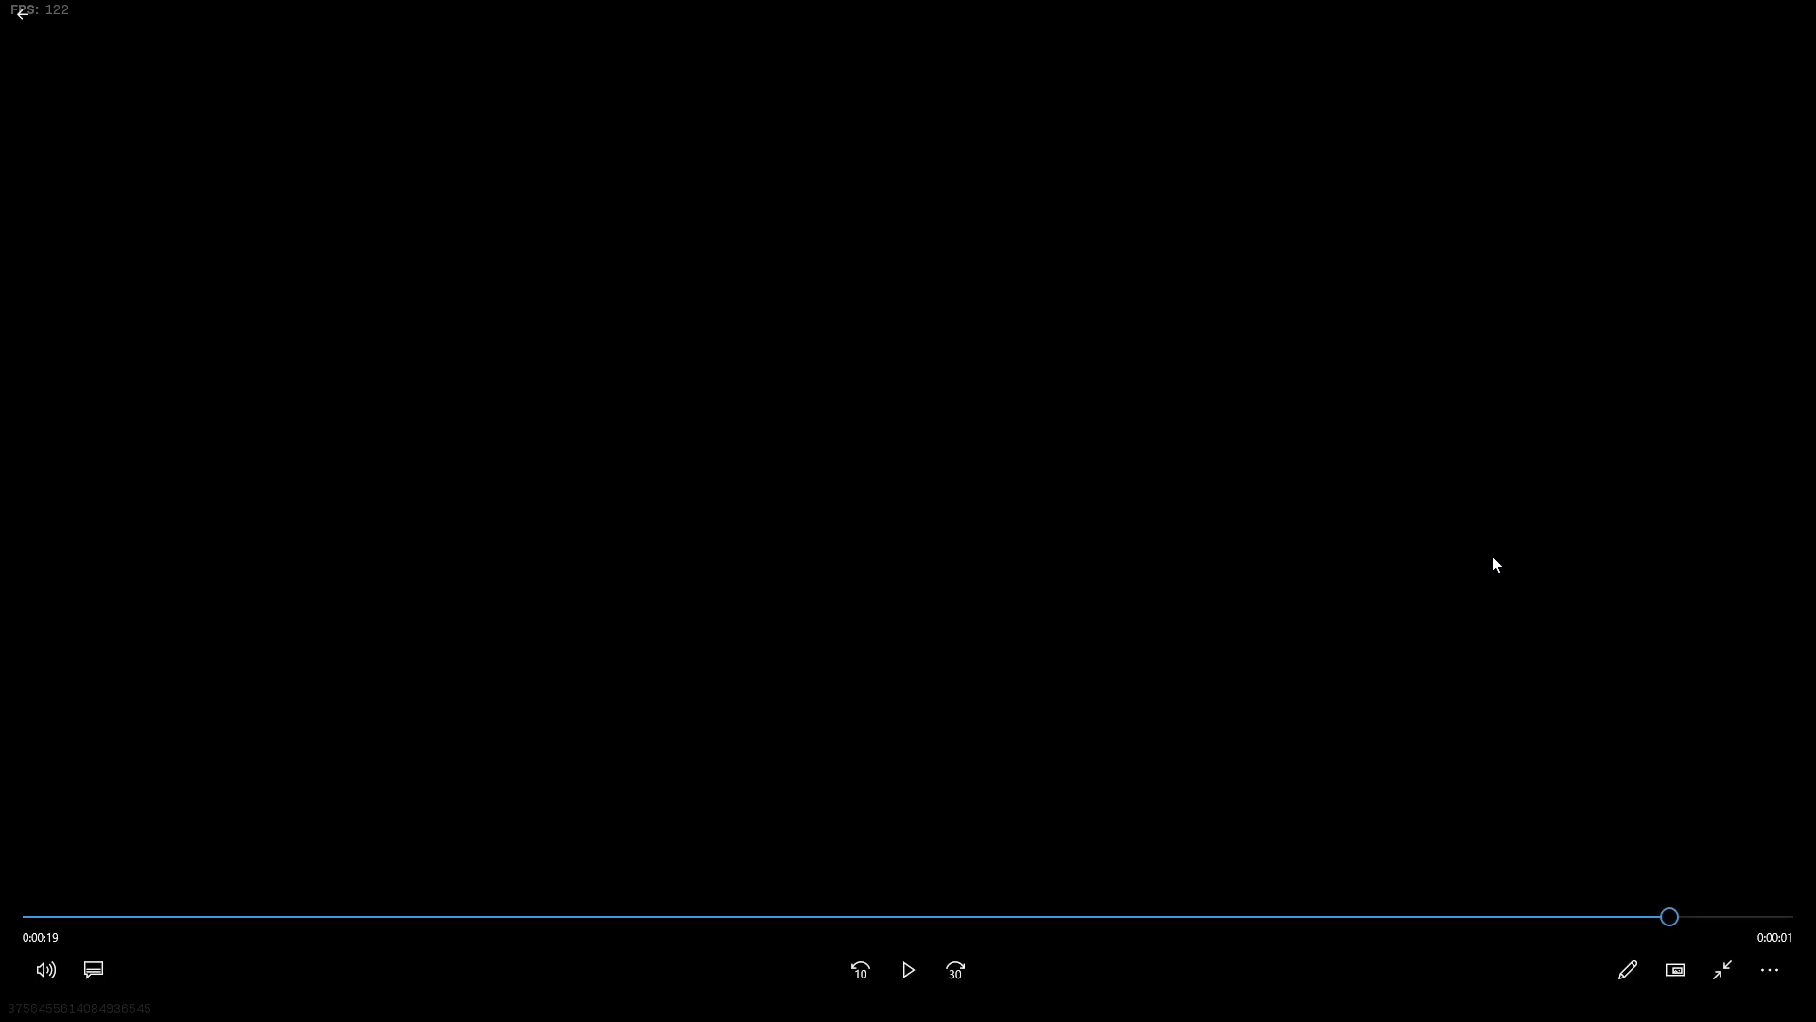
pyautogui.click(1723, 970)
pyautogui.click(1608, 74)
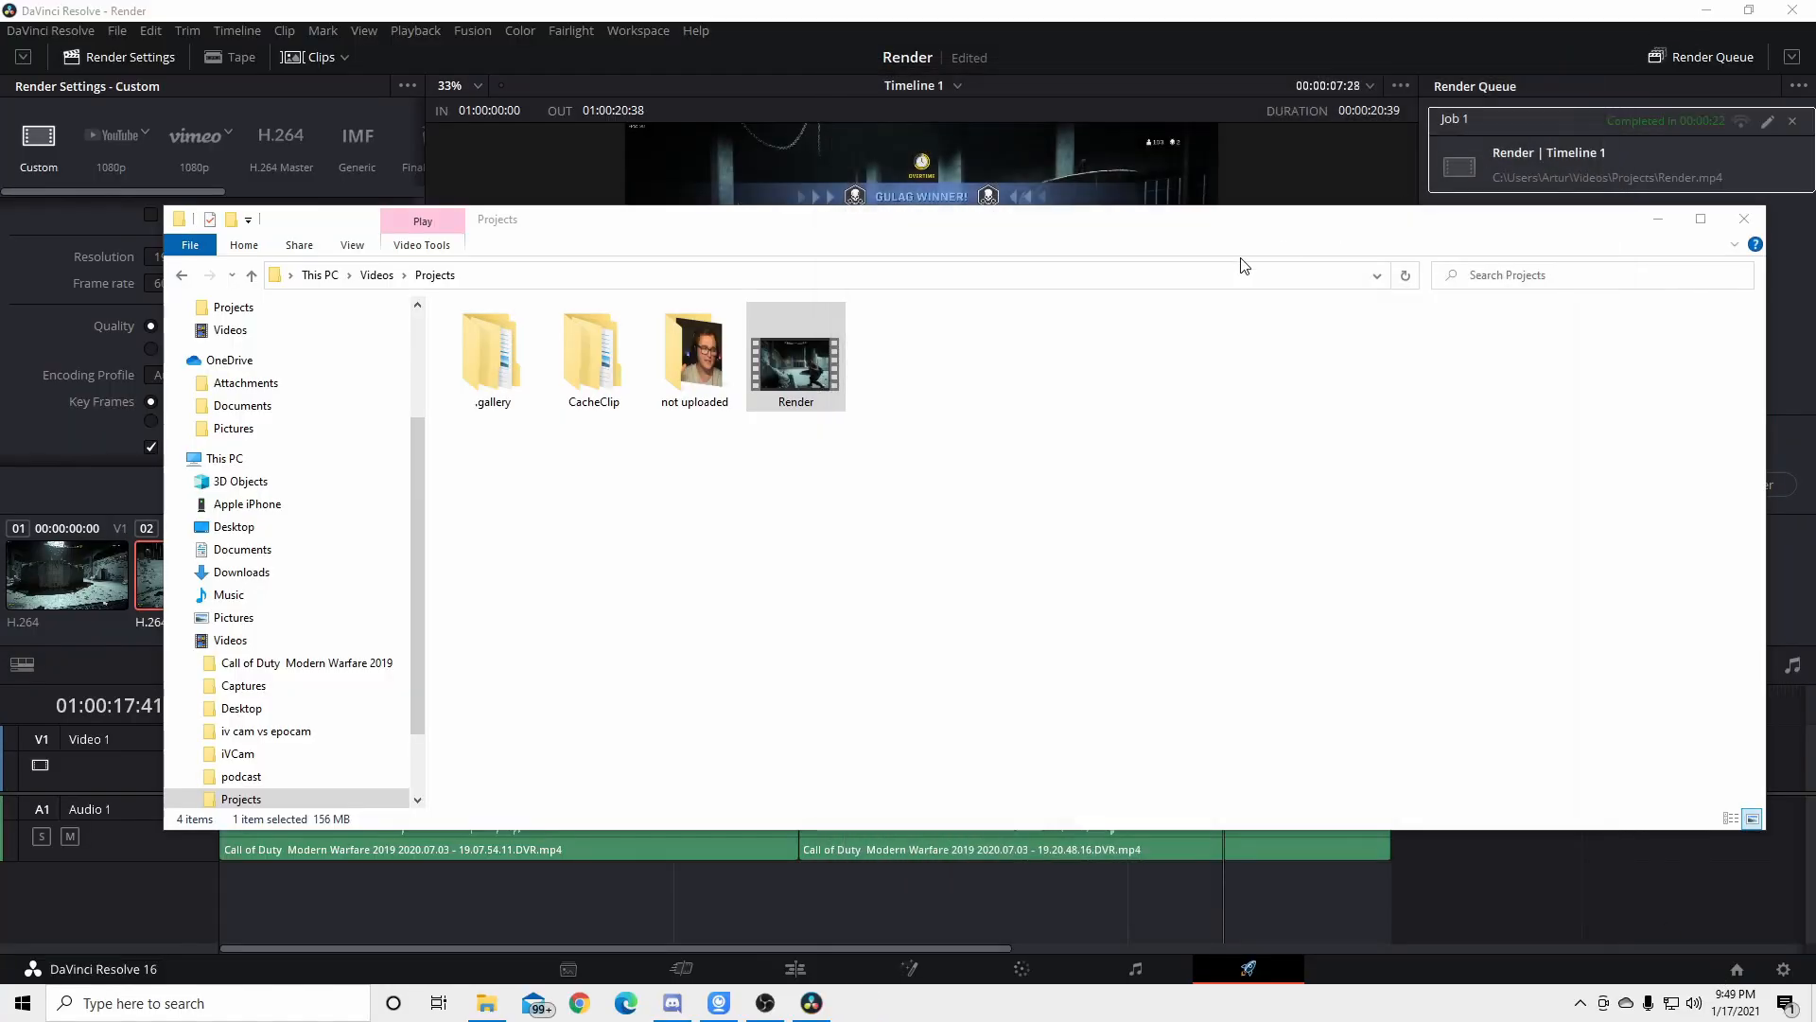
pyautogui.moveTo(990, 430); pyautogui.dragTo(833, 397)
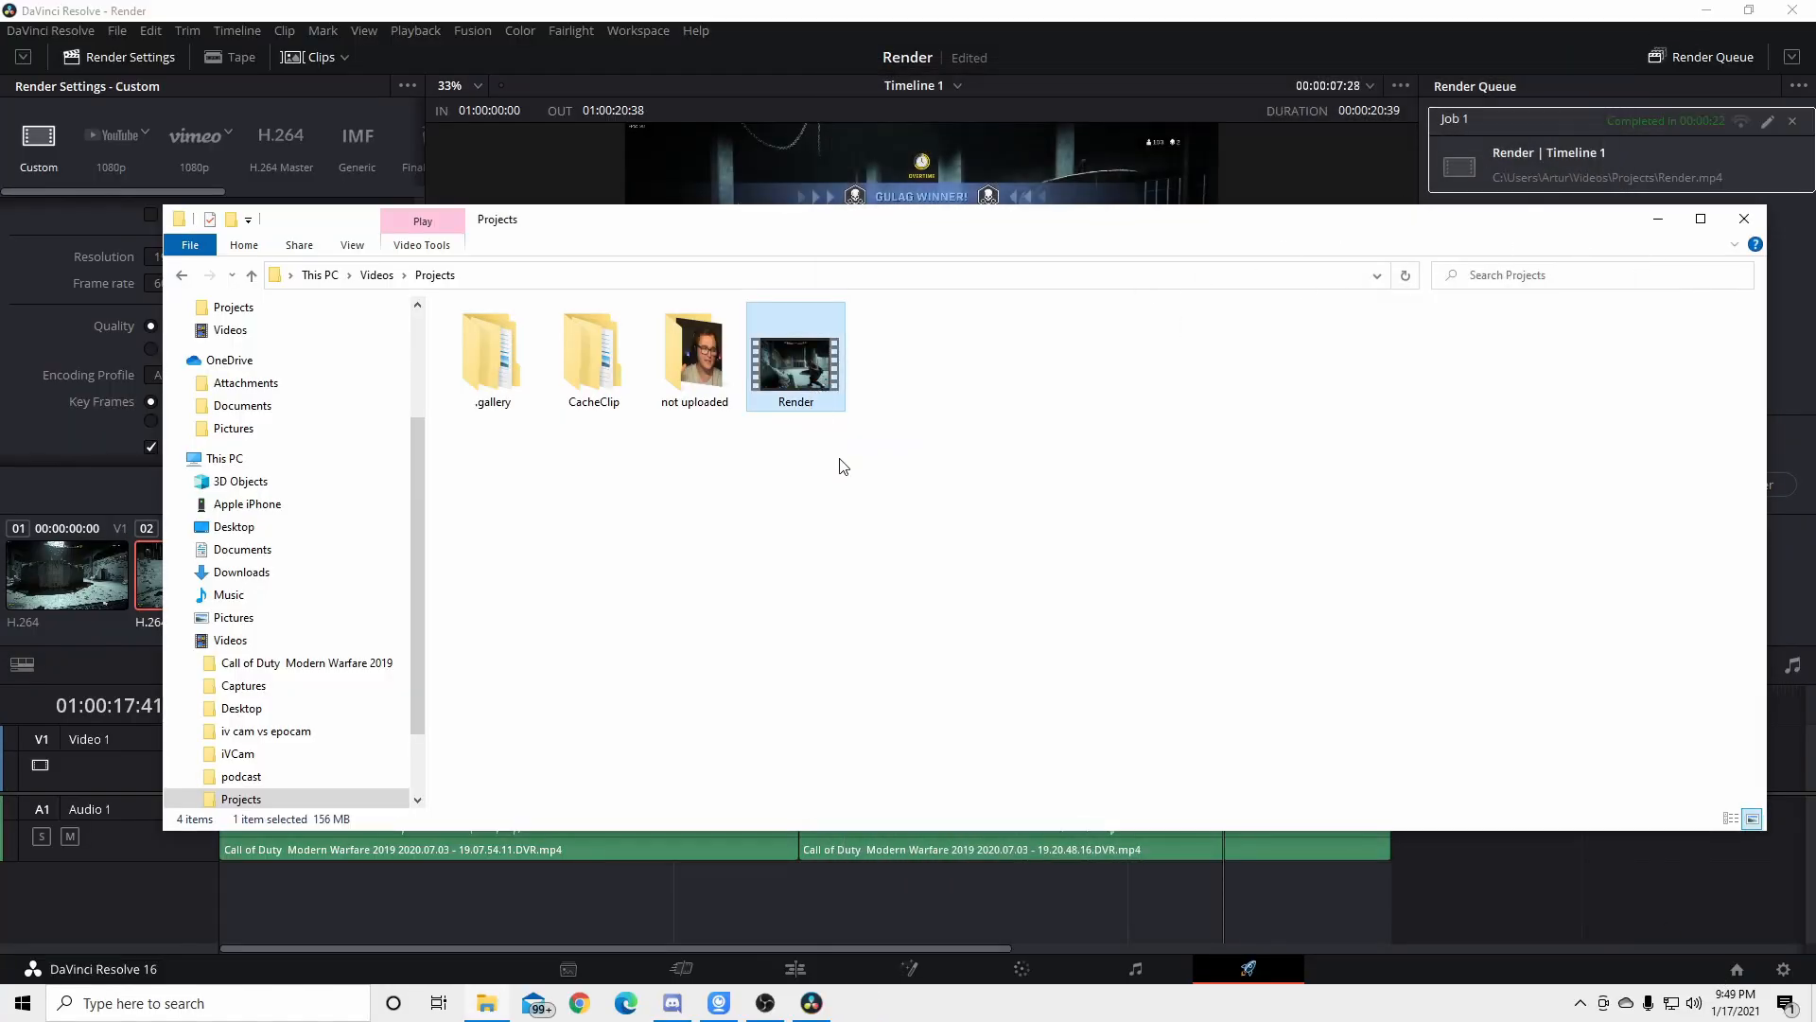